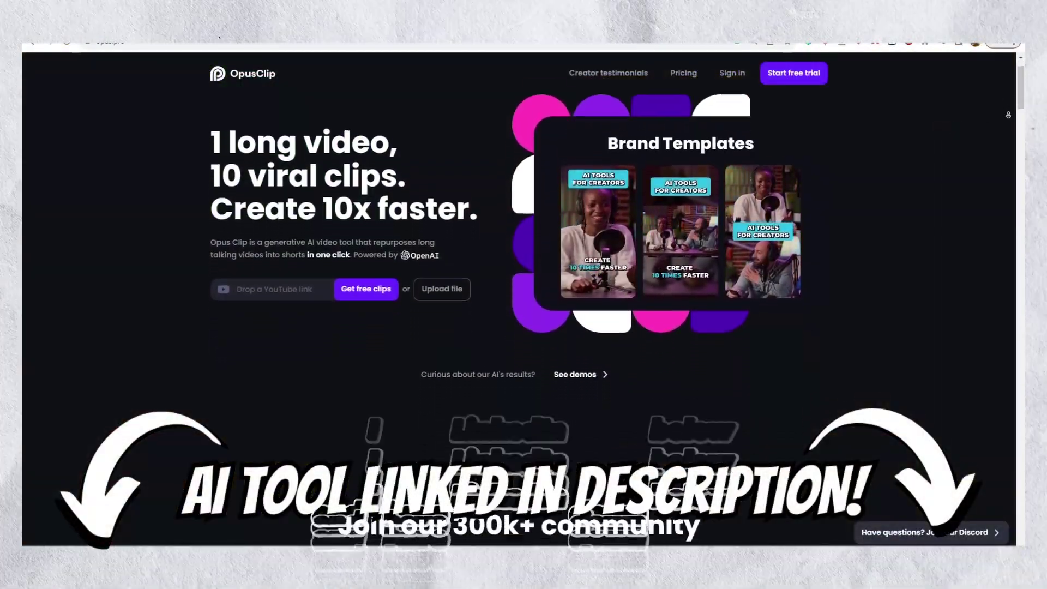
pyautogui.scroll(-5, 518, 300)
pyautogui.scroll(-10, 518, 300)
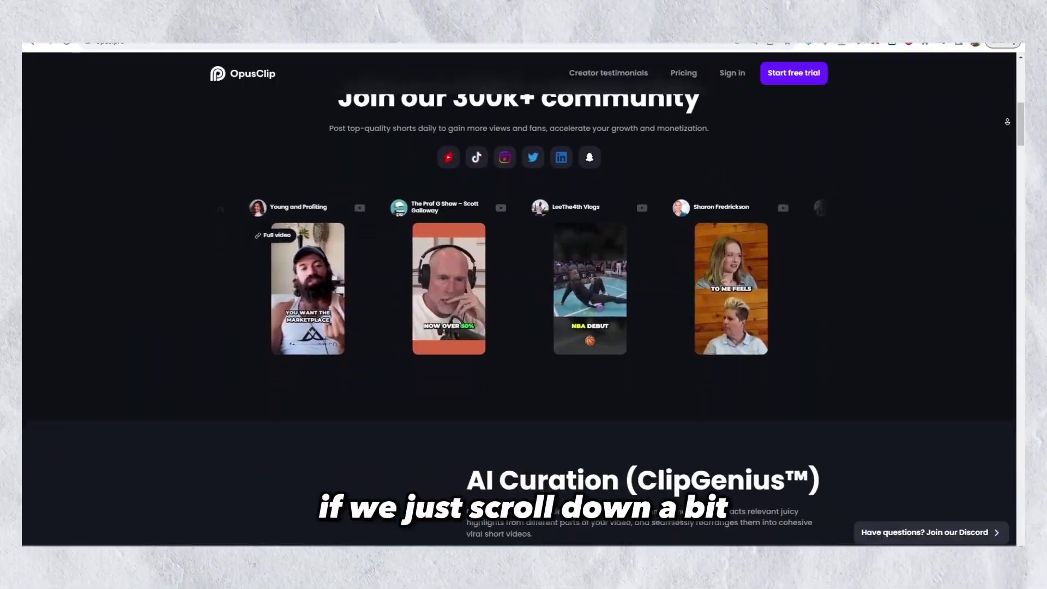
pyautogui.scroll(-3, 518, 299)
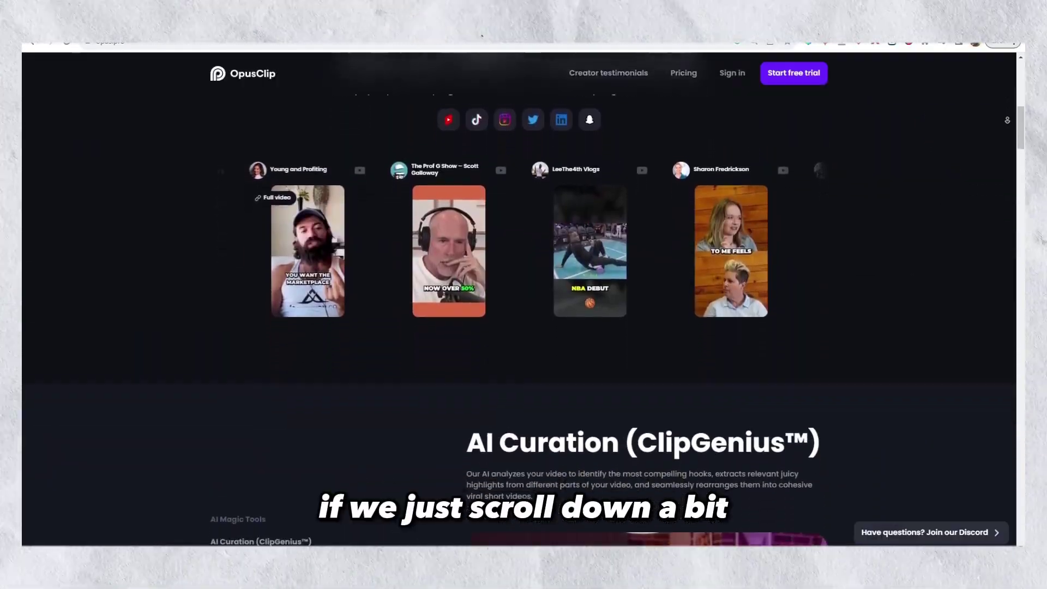
pyautogui.scroll(-4, 518, 300)
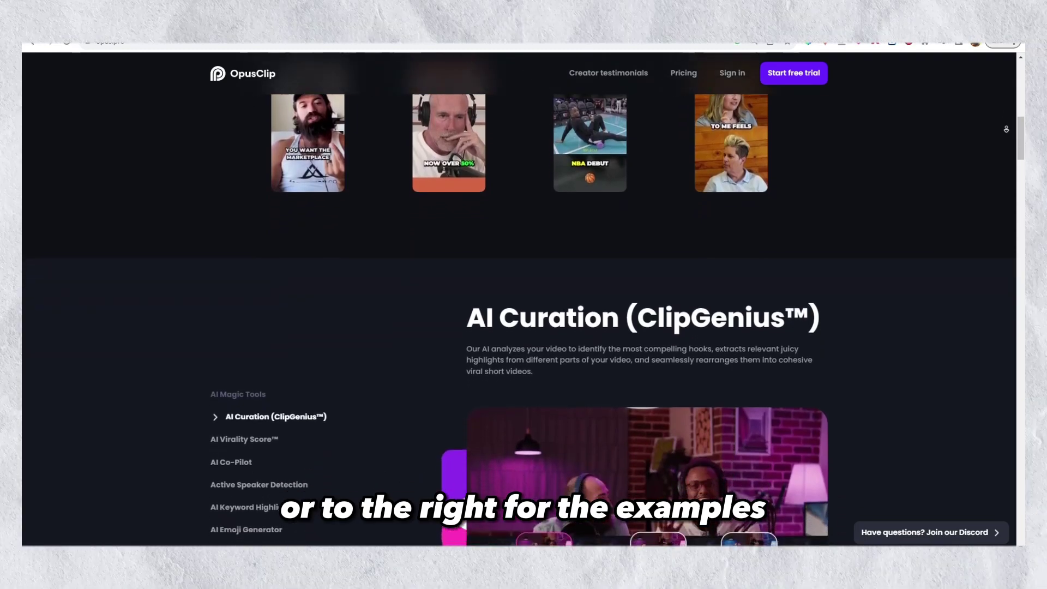
pyautogui.scroll(10, 627, 143)
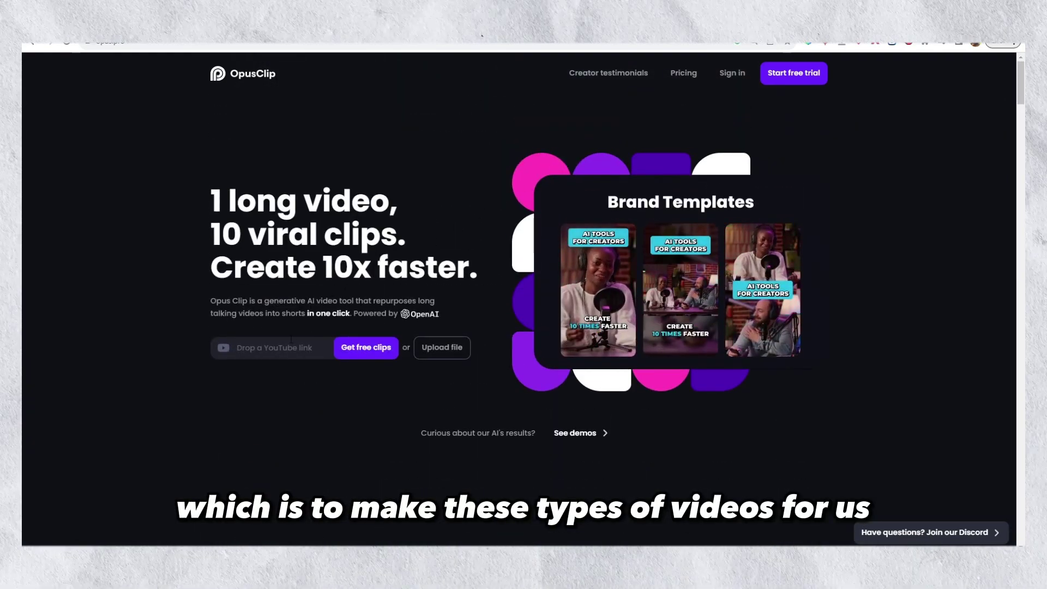
# Start the OpusClip free trial and close the free upload hours banner.
pyautogui.click(786, 75)
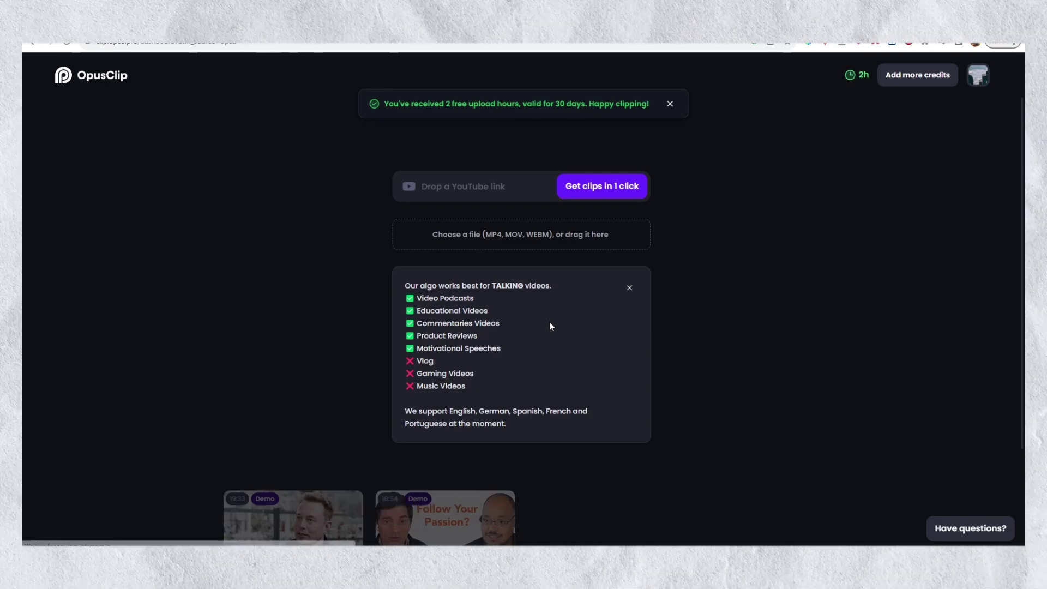
pyautogui.click(671, 104)
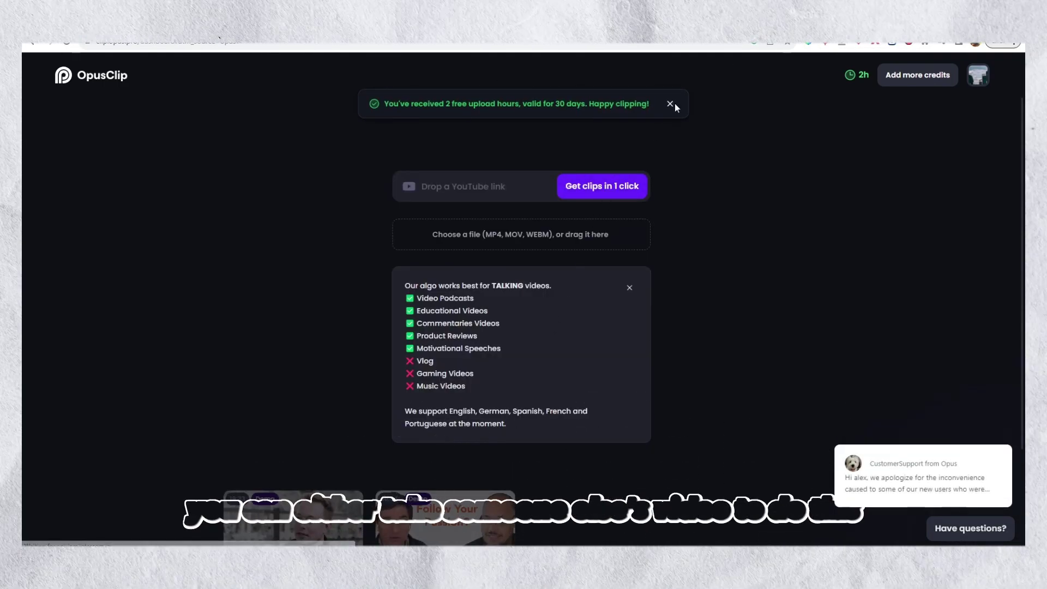
pyautogui.click(670, 104)
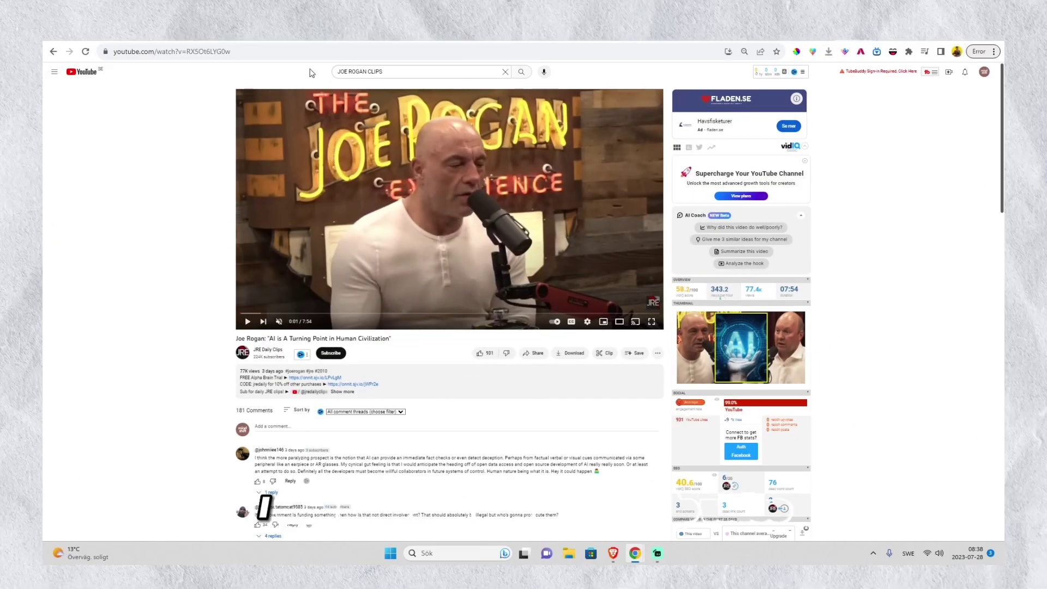
# Copy the Joe Rogan AI video's YouTube URL into OpusClip's link field and get clips.
pyautogui.click(310, 52)
pyautogui.rightClick(141, 55)
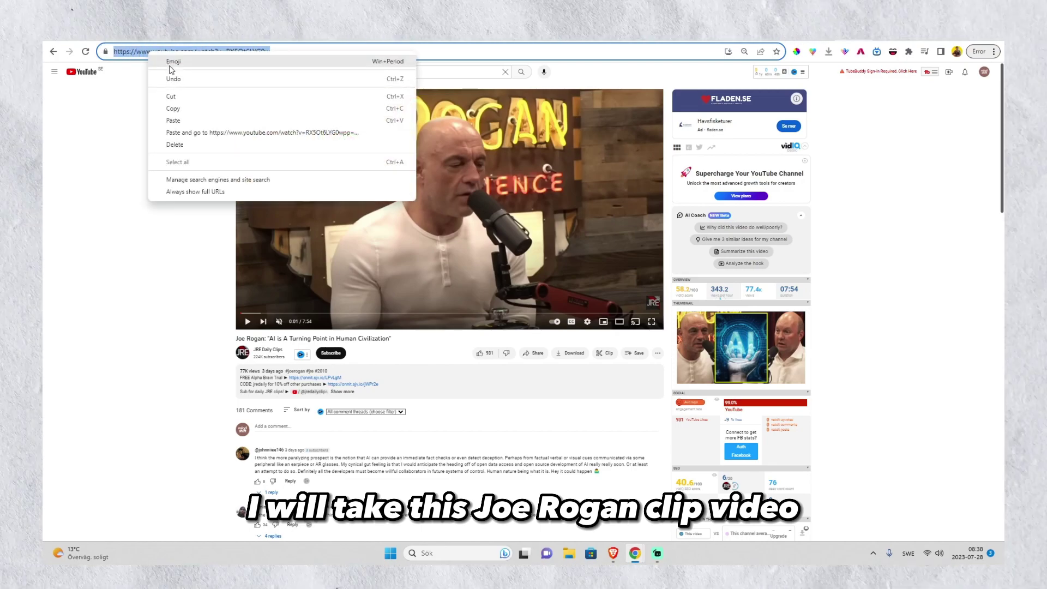
pyautogui.click(173, 109)
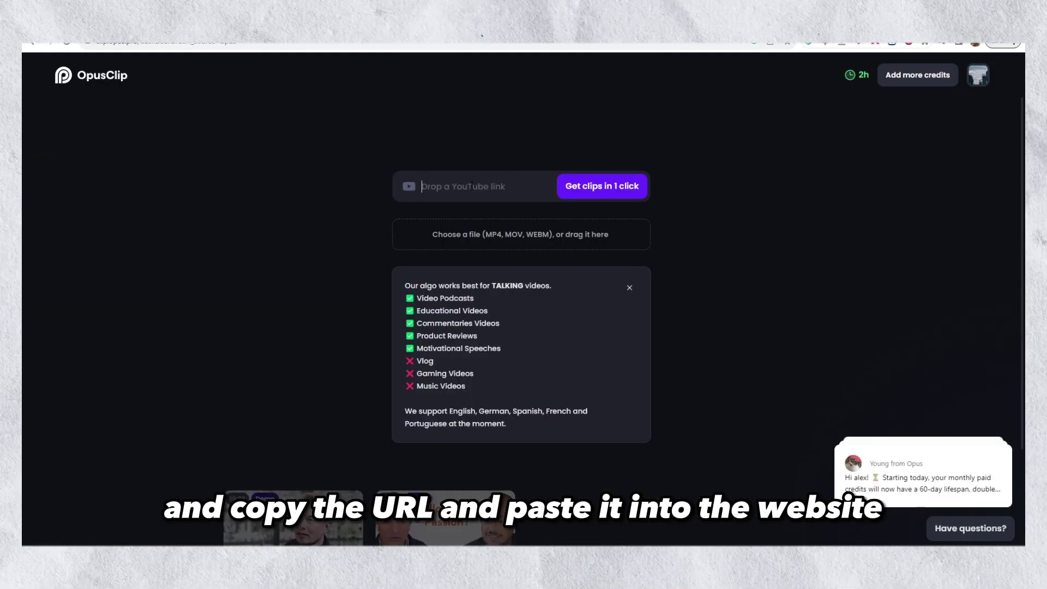
pyautogui.rightClick(461, 187)
pyautogui.click(490, 264)
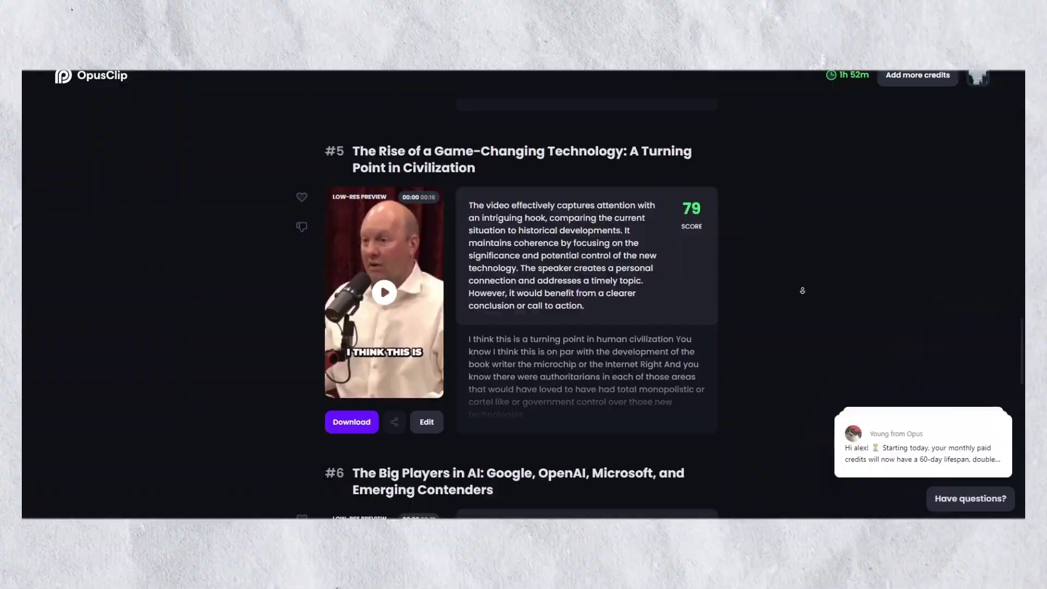
pyautogui.scroll(-15, 802, 291)
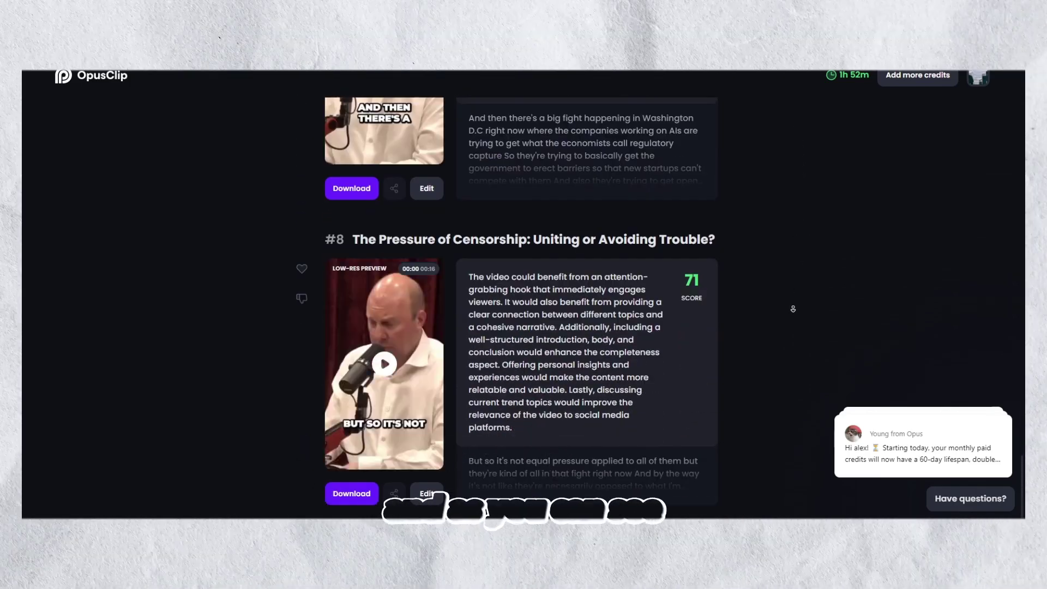
pyautogui.scroll(-8, 794, 296)
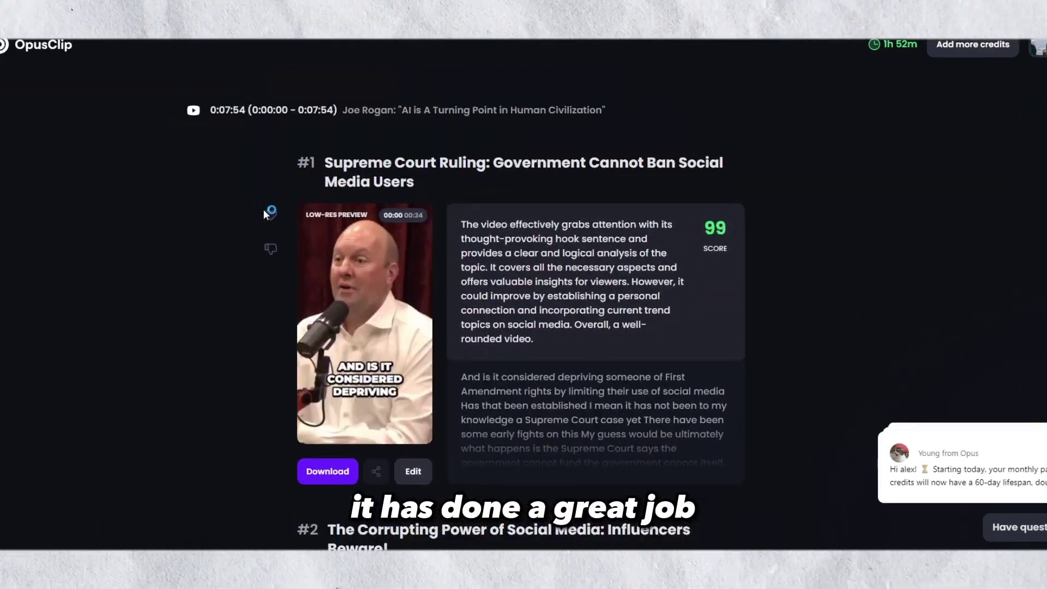
pyautogui.scroll(-2, 263, 210)
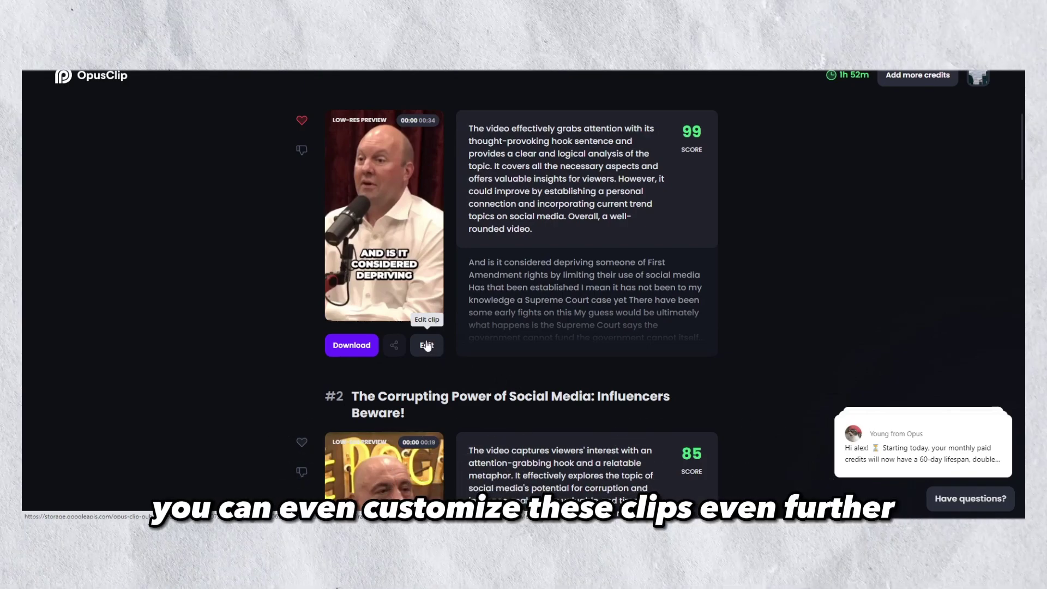
# In clip #1's Brand settings, show captions one line at a time in the Middle position.
pyautogui.click(426, 345)
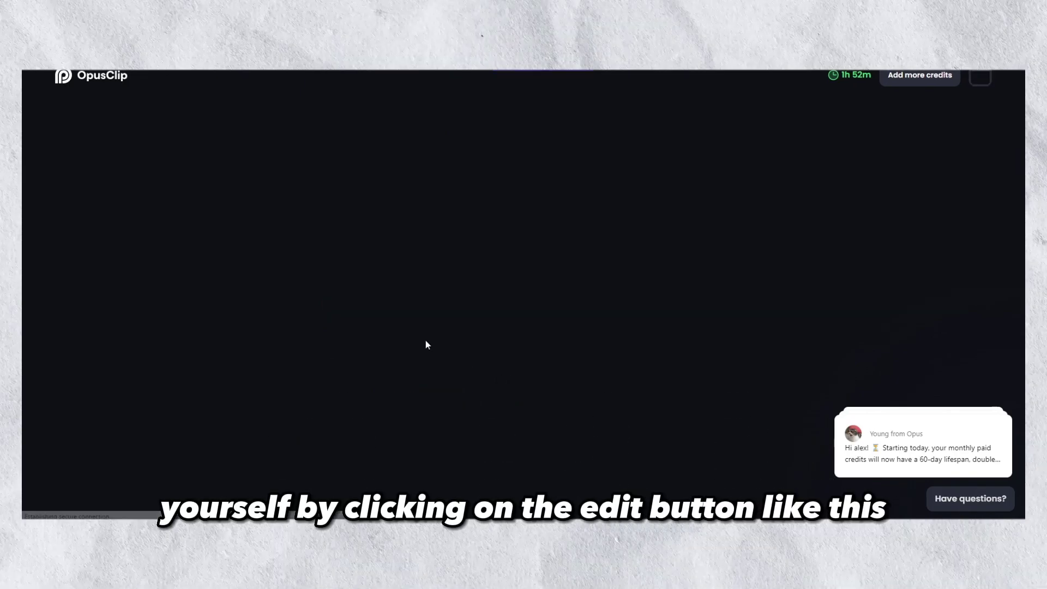
pyautogui.click(268, 136)
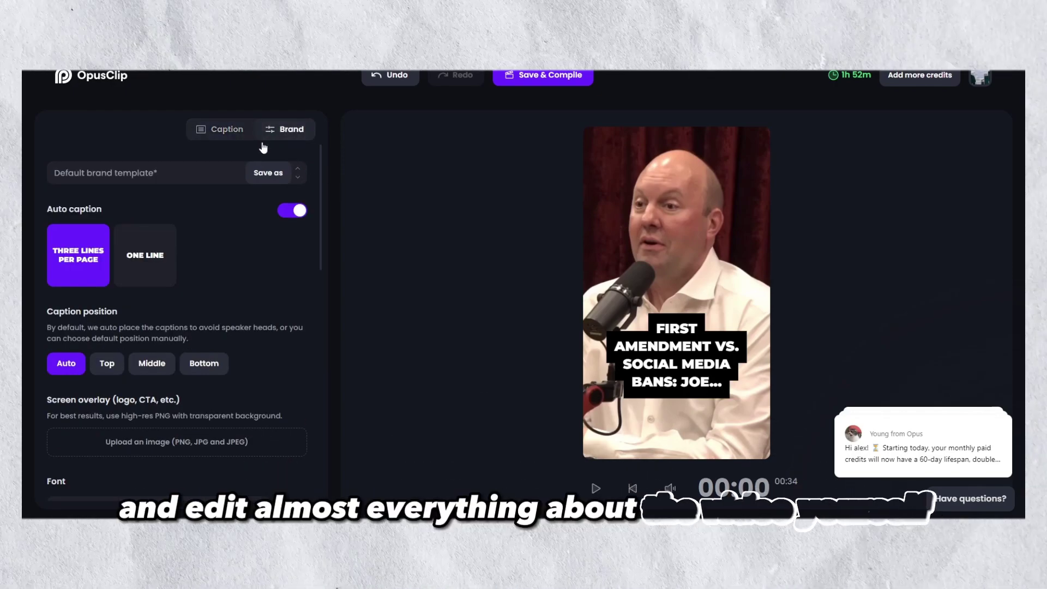
pyautogui.click(145, 255)
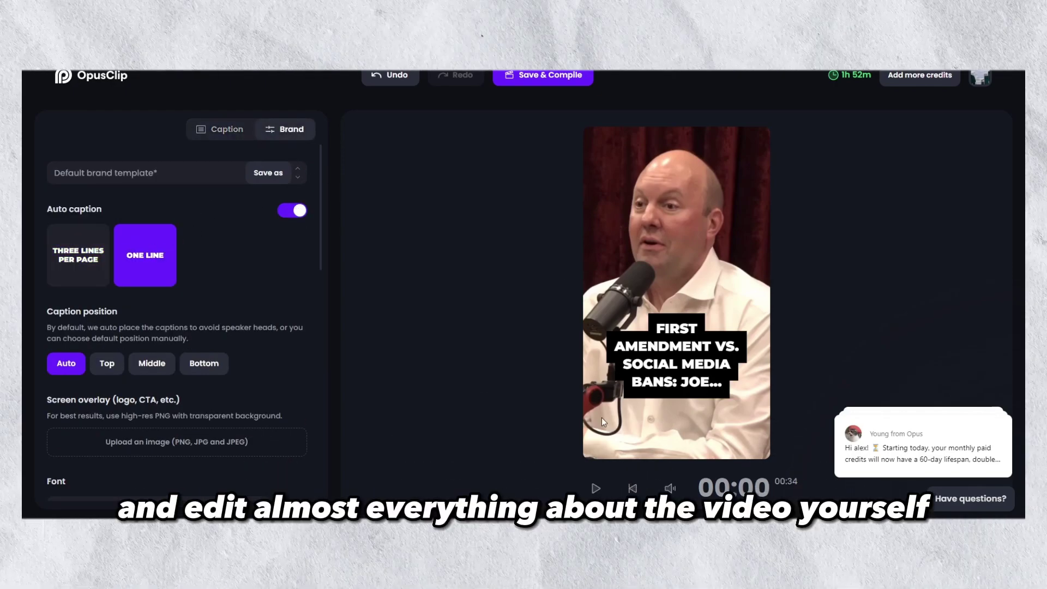
pyautogui.click(222, 129)
pyautogui.click(284, 129)
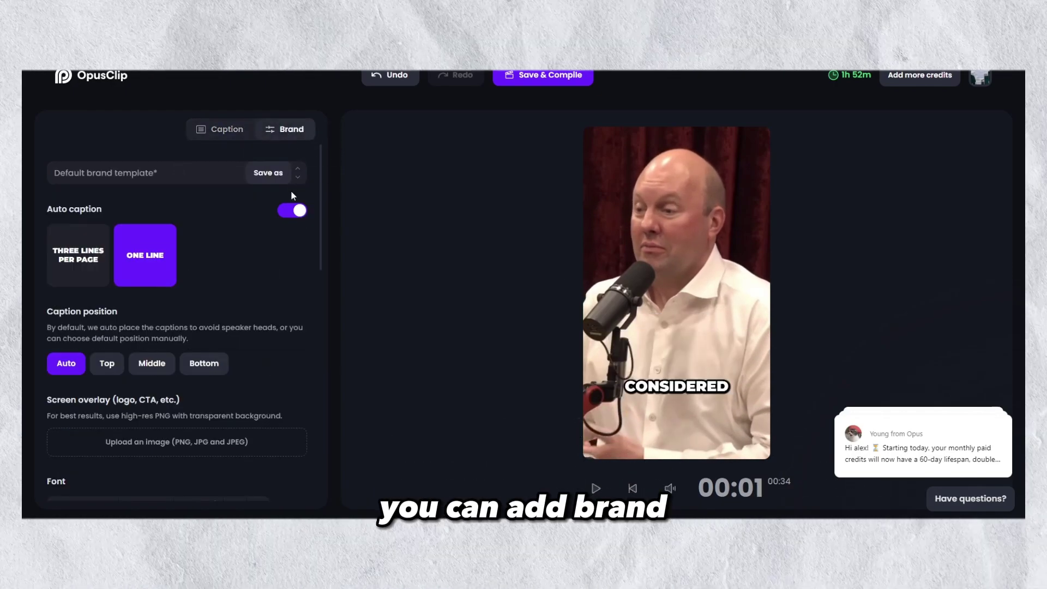
pyautogui.click(596, 488)
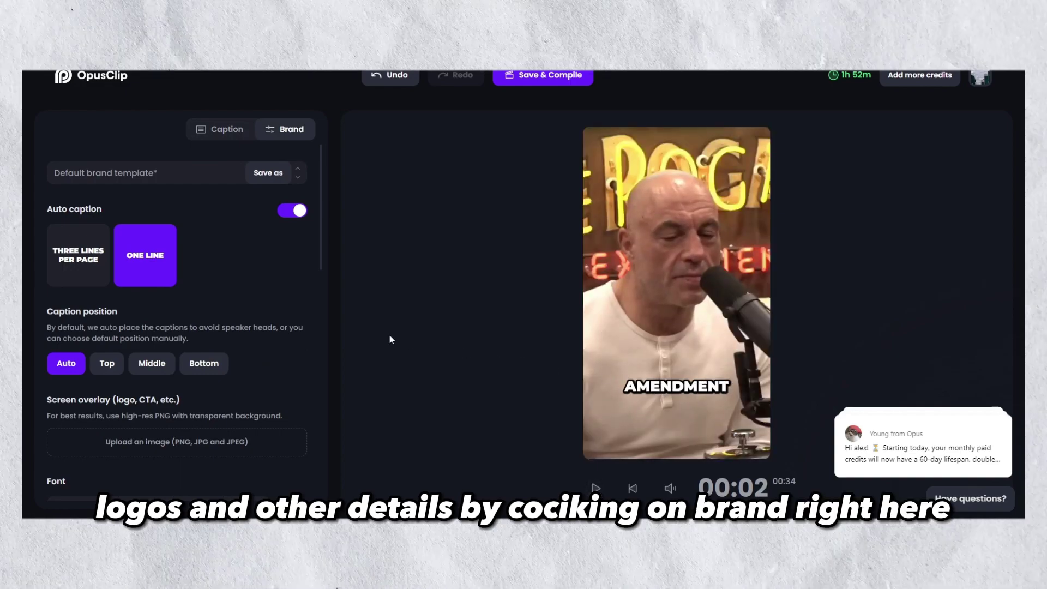
pyautogui.click(109, 365)
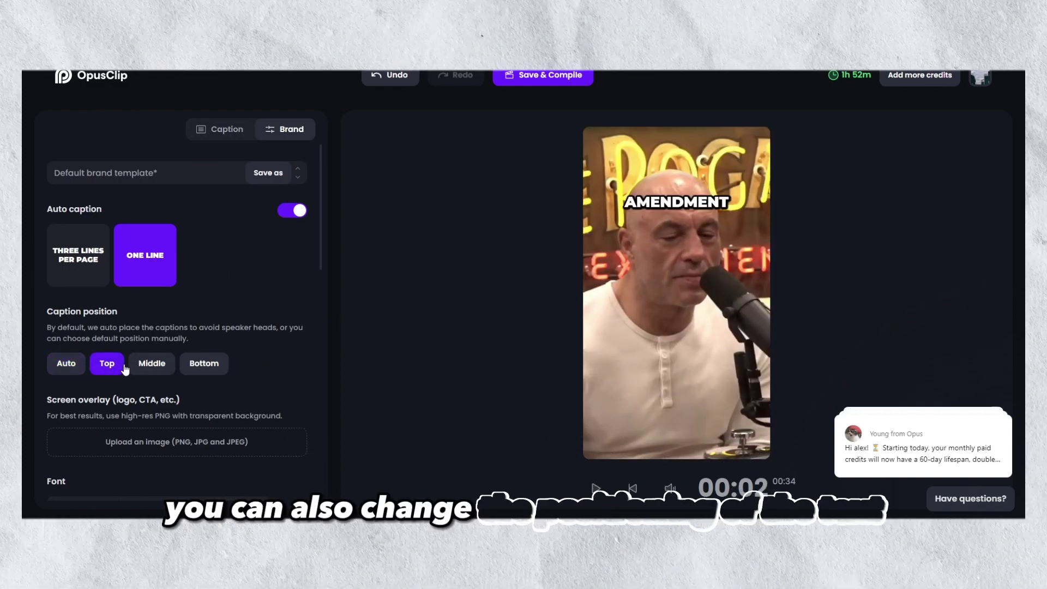
pyautogui.click(202, 370)
pyautogui.click(152, 368)
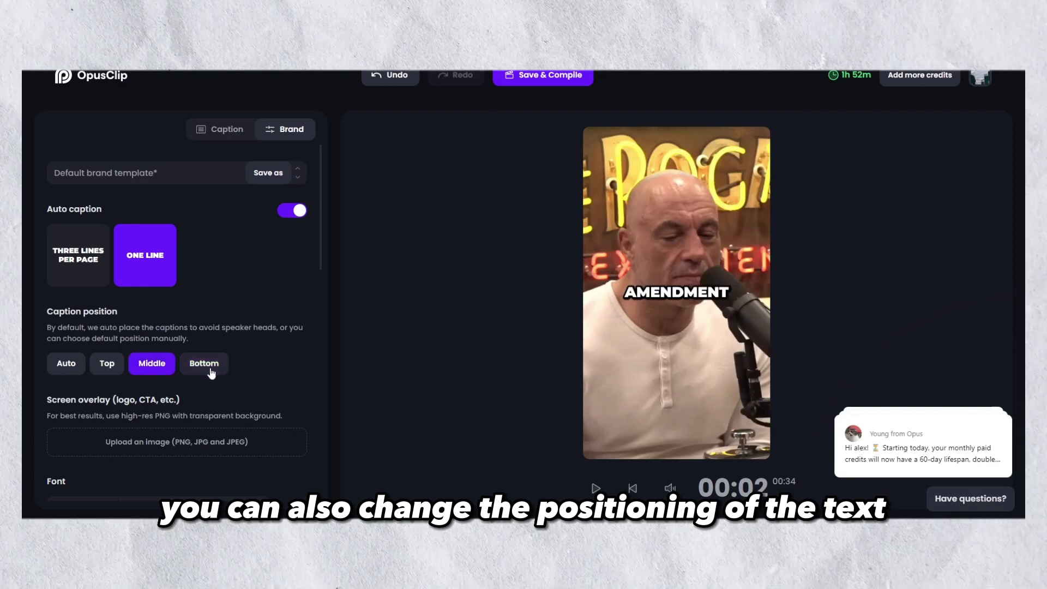
# Upload the mind shift logo as an overlay and shrink it near the video's bottom.
pyautogui.scroll(-1, 264, 378)
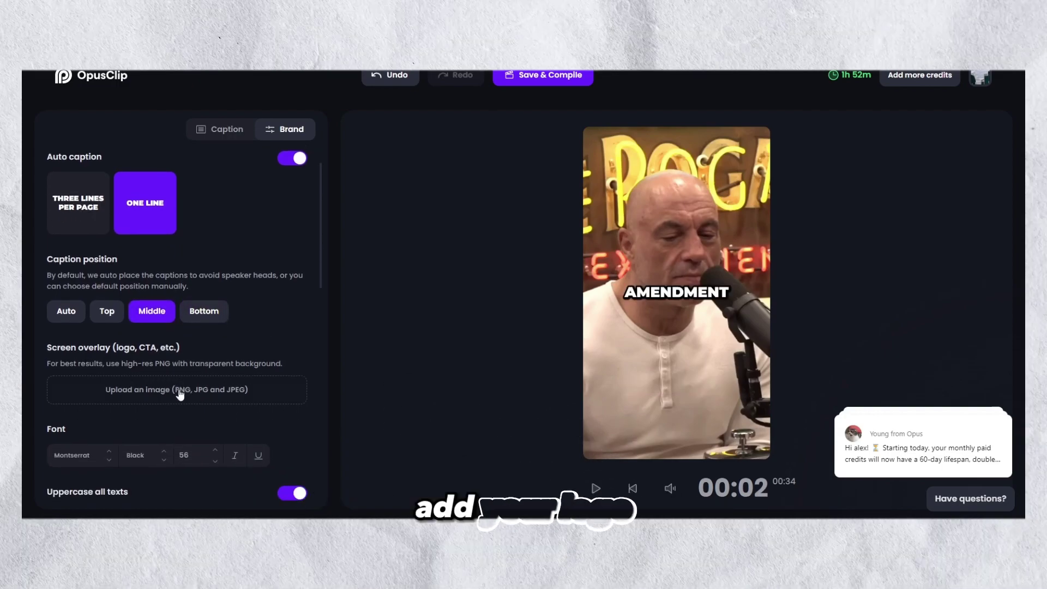
pyautogui.scroll(-1, 183, 395)
pyautogui.click(128, 339)
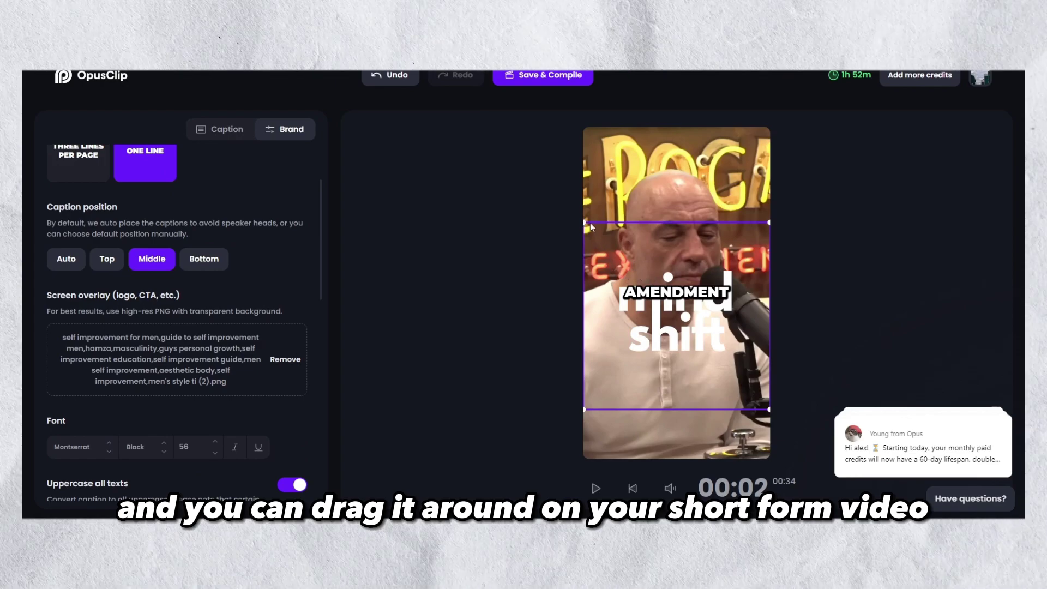
pyautogui.moveTo(584, 223); pyautogui.dragTo(674, 329)
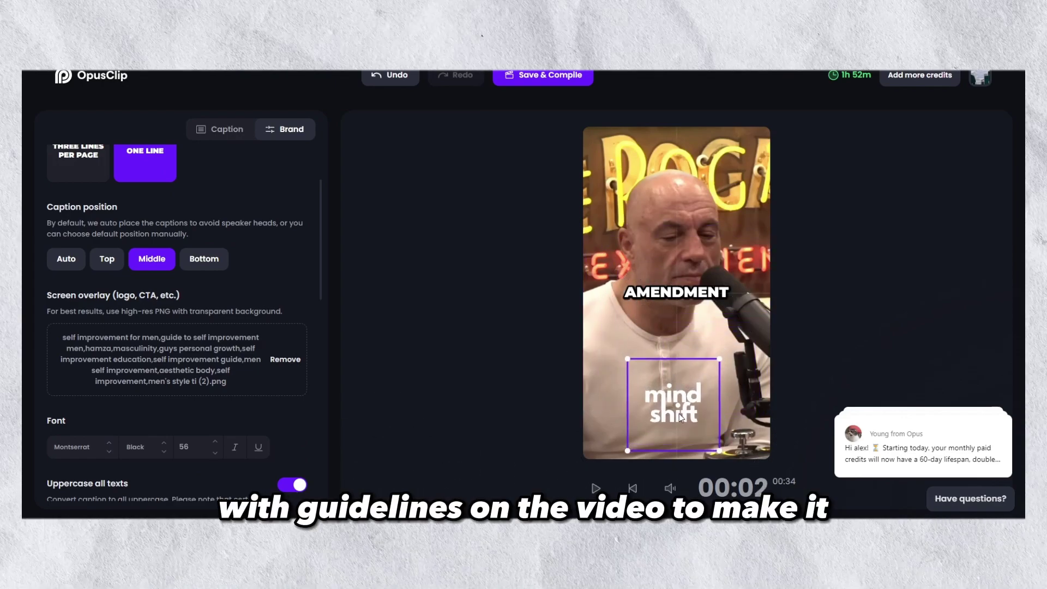
pyautogui.moveTo(633, 377)
pyautogui.mouseDown()
pyautogui.moveTo(679, 400)
pyautogui.moveTo(640, 415)
pyautogui.mouseUp()
pyautogui.scroll(-5, 77, 238)
pyautogui.scroll(6, 105, 431)
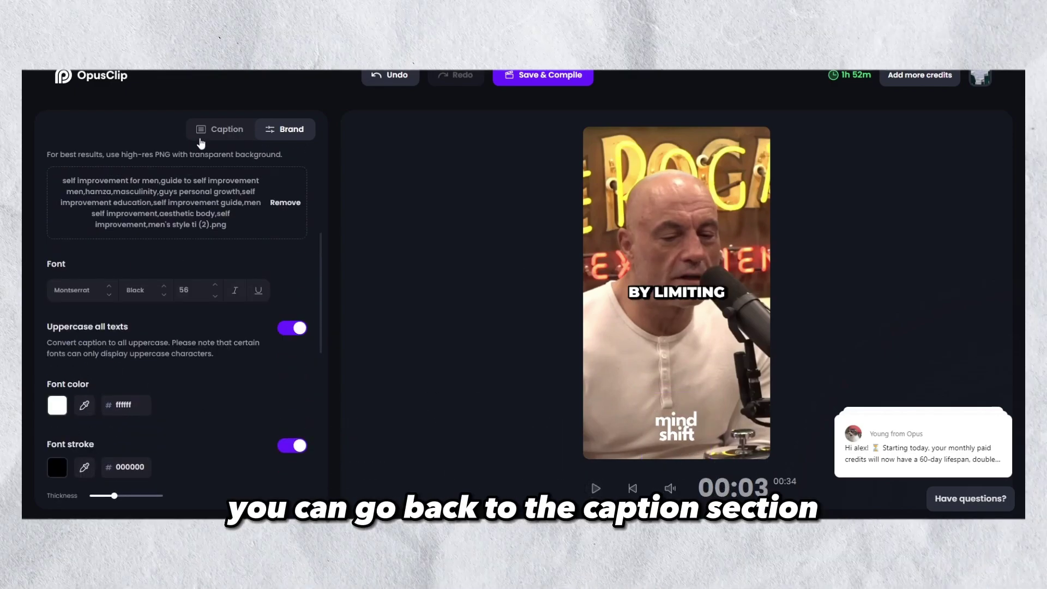
# Add an emoji to a caption line in the transcript.
pyautogui.click(218, 128)
pyautogui.scroll(-1, 214, 248)
pyautogui.scroll(-3, 214, 248)
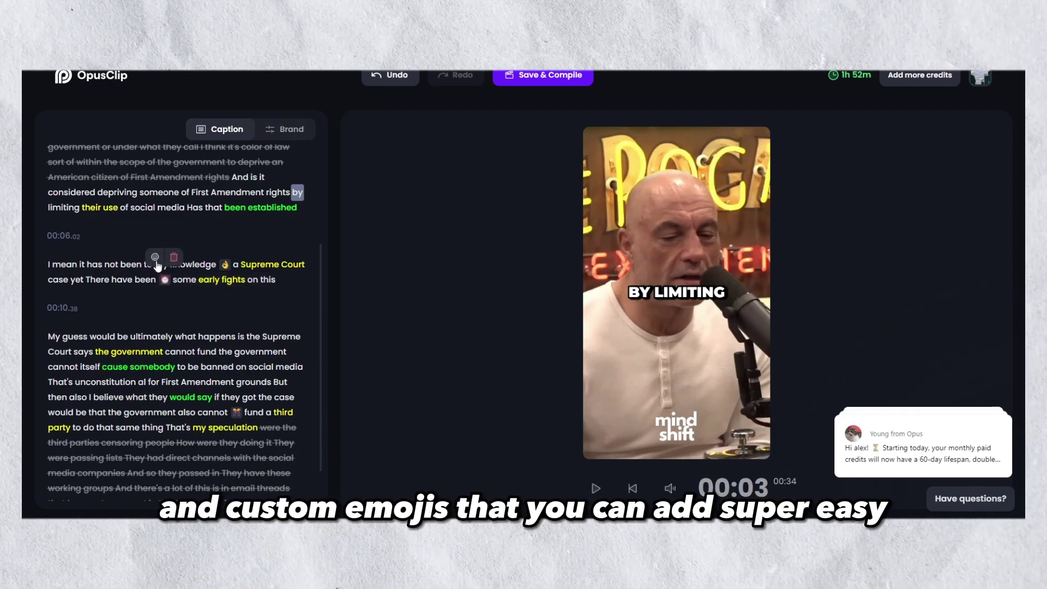
pyautogui.click(155, 259)
pyautogui.moveTo(618, 271); pyautogui.dragTo(621, 299)
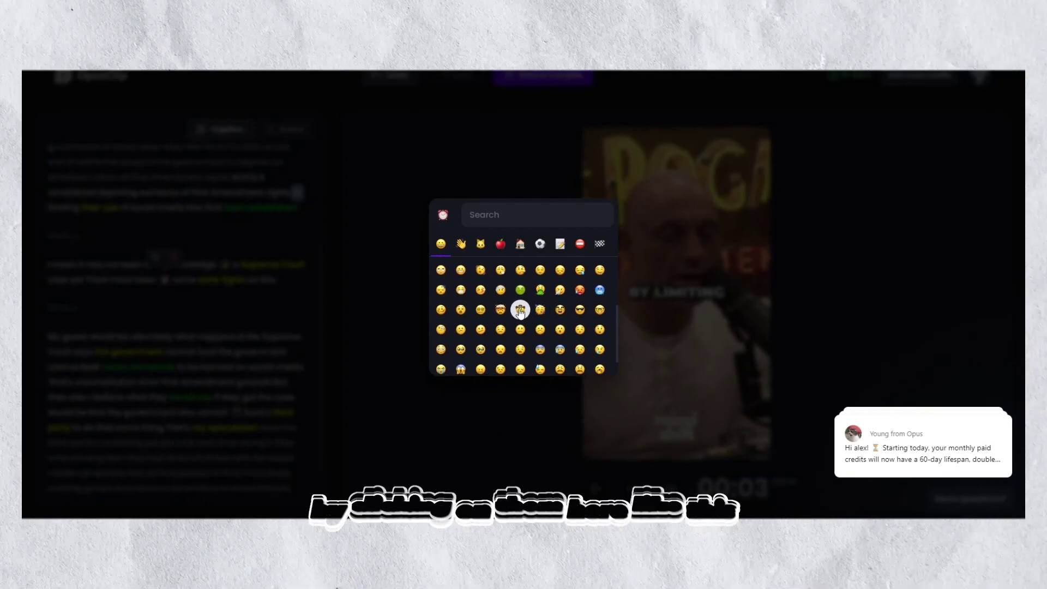
pyautogui.click(500, 309)
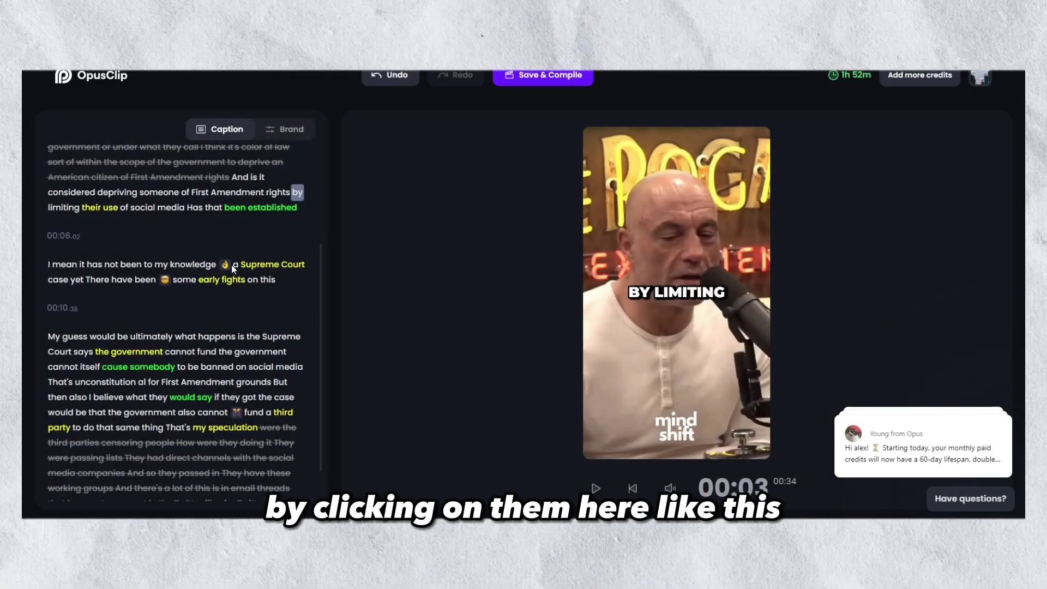
# Select the word 'would' in the transcript, then Save & Compile the clip.
pyautogui.scroll(-1, 217, 306)
pyautogui.click(182, 351)
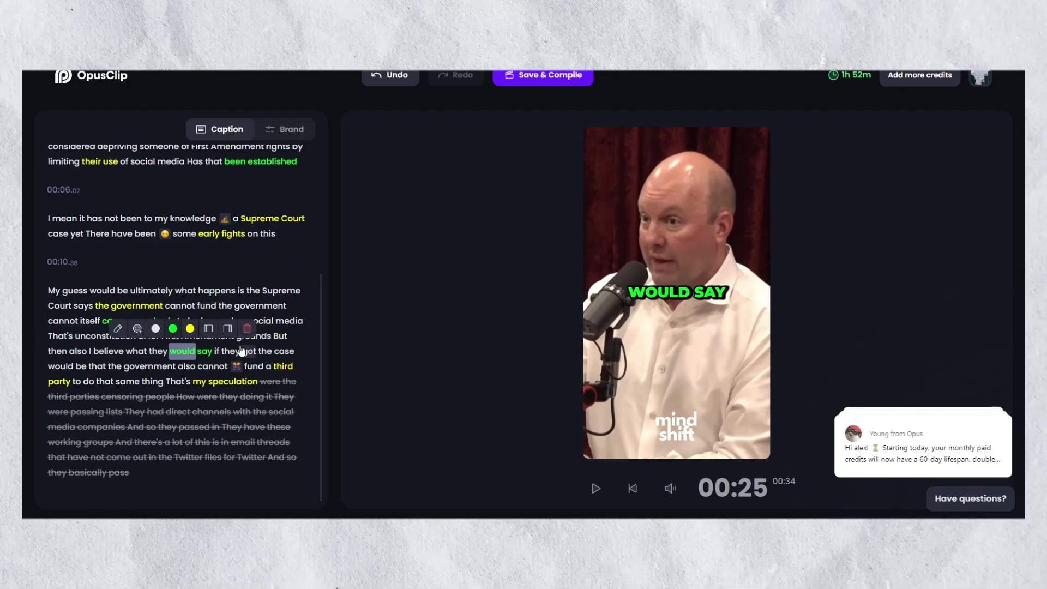
pyautogui.moveTo(181, 350); pyautogui.dragTo(195, 351)
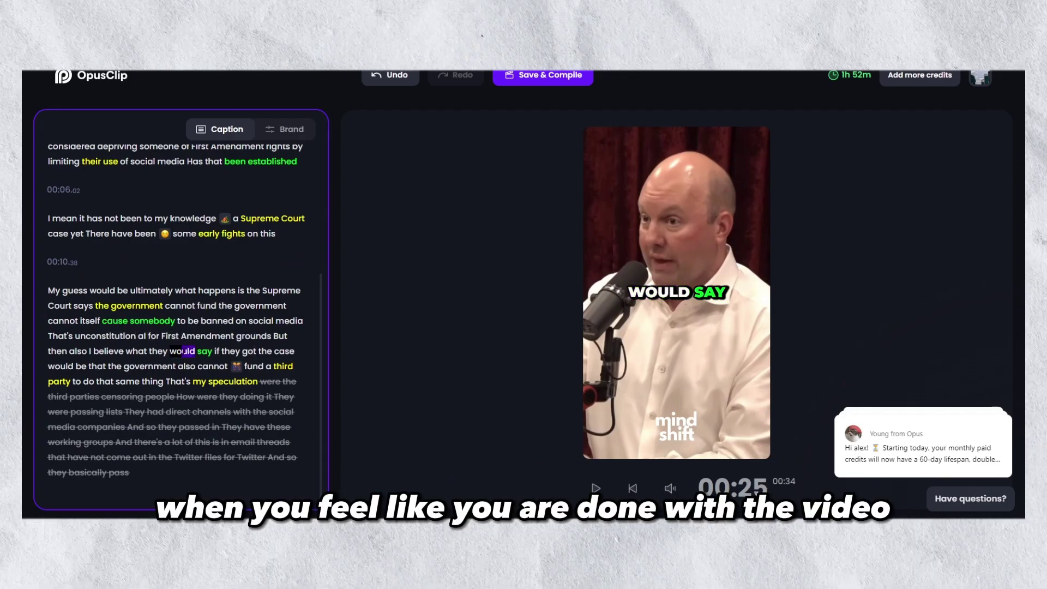
pyautogui.scroll(5, 273, 218)
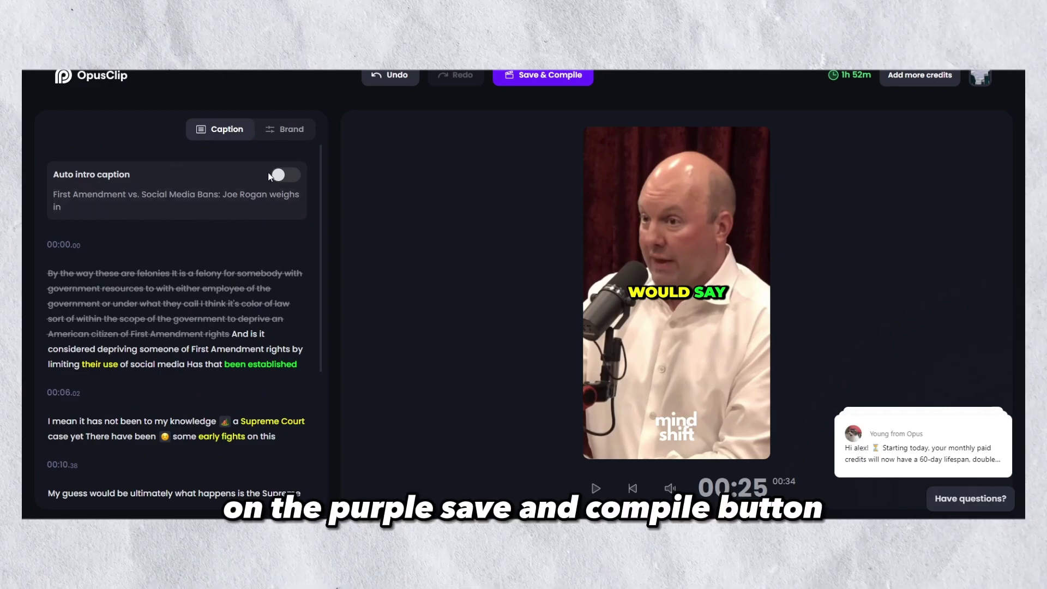
pyautogui.click(532, 76)
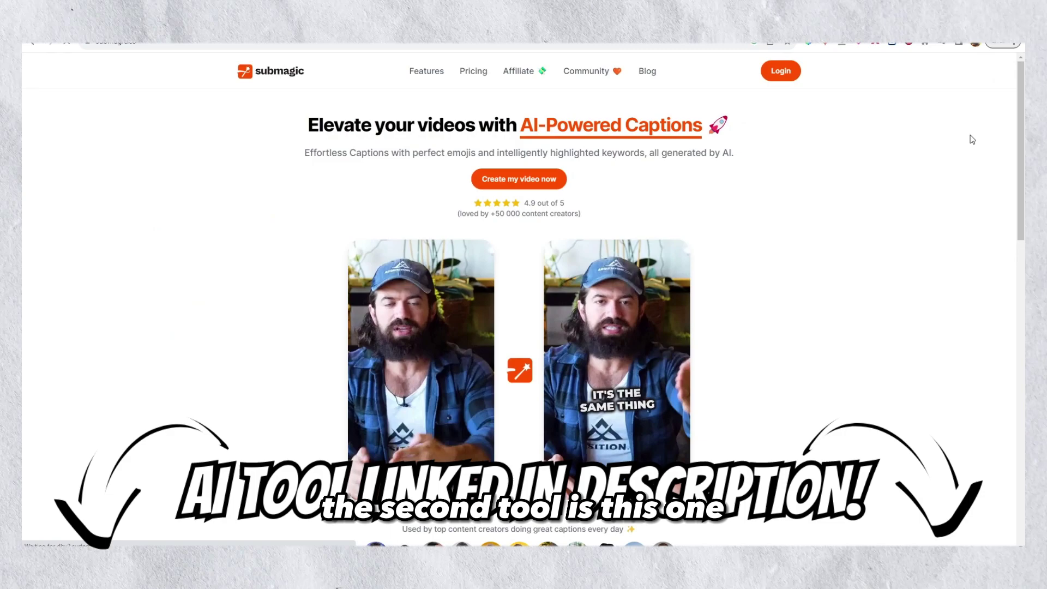
# From Submagic's homepage choose Create my video now and log in with Google.
pyautogui.scroll(-1, 985, 158)
pyautogui.scroll(-3, 985, 159)
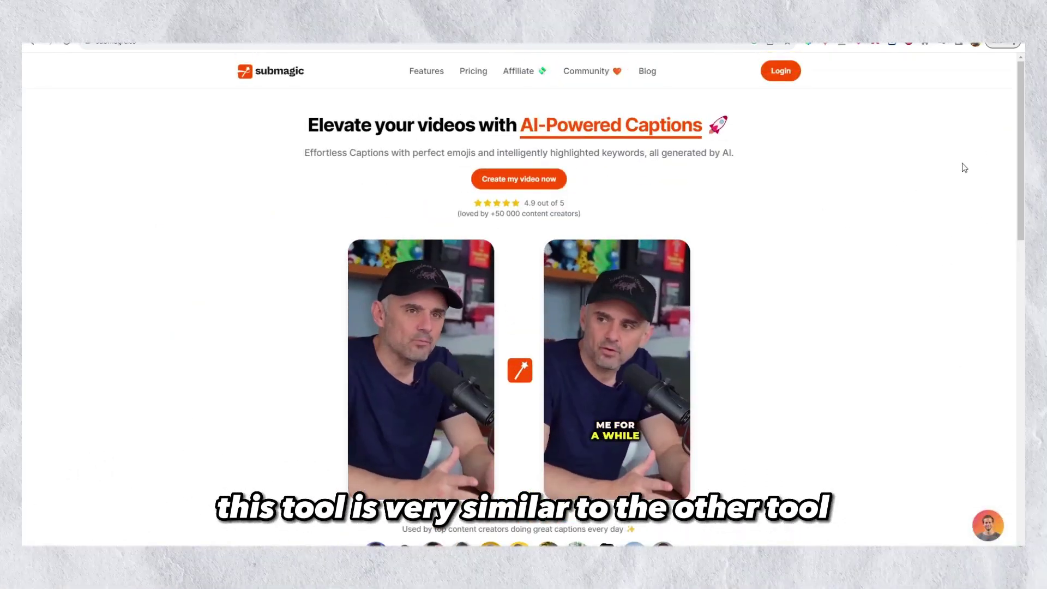
pyautogui.scroll(-3, 961, 166)
pyautogui.scroll(-3, 968, 187)
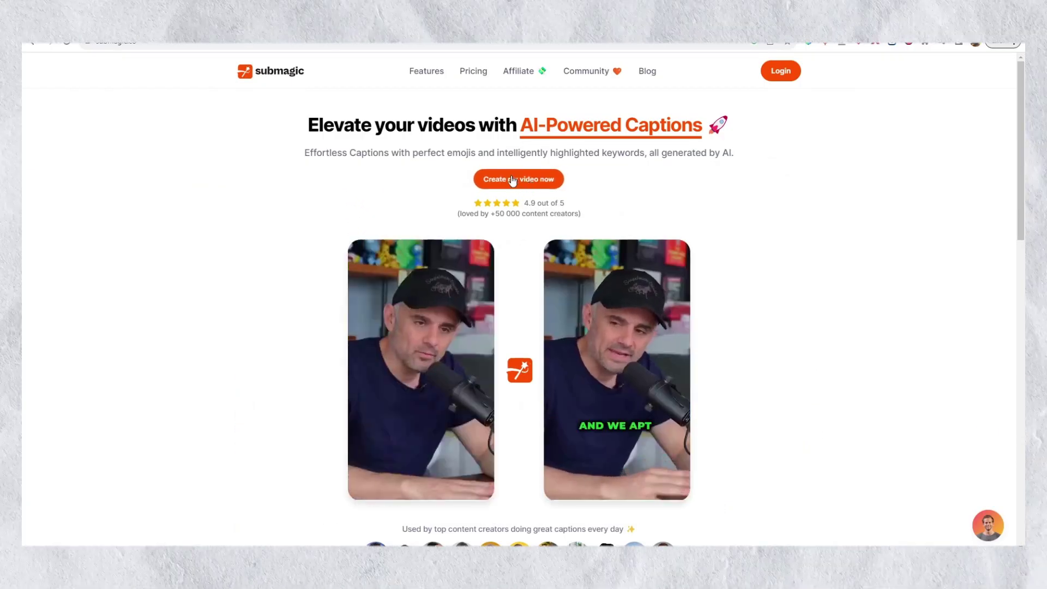
pyautogui.click(513, 180)
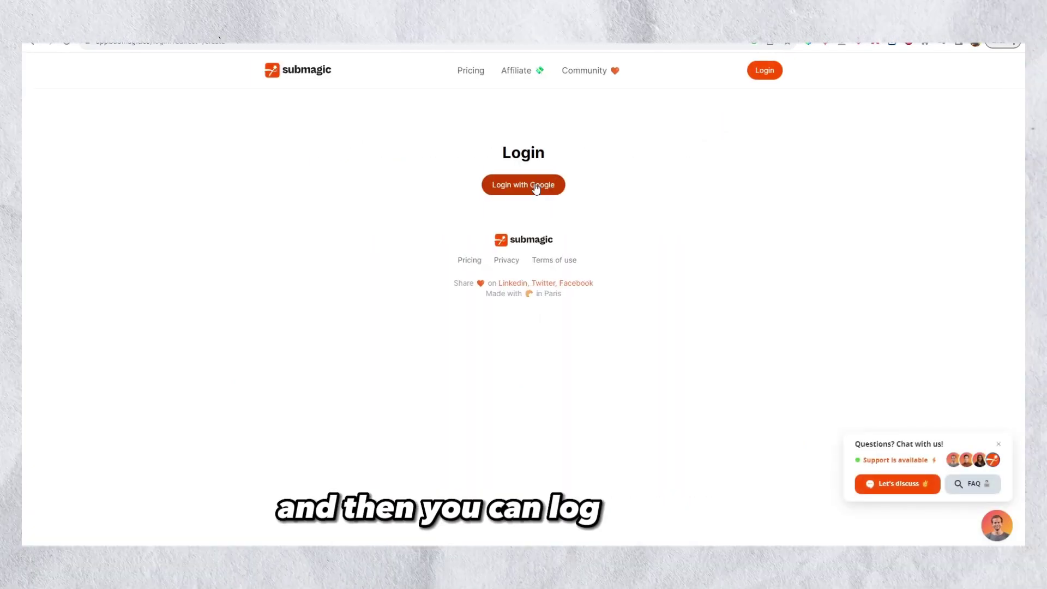
pyautogui.click(513, 186)
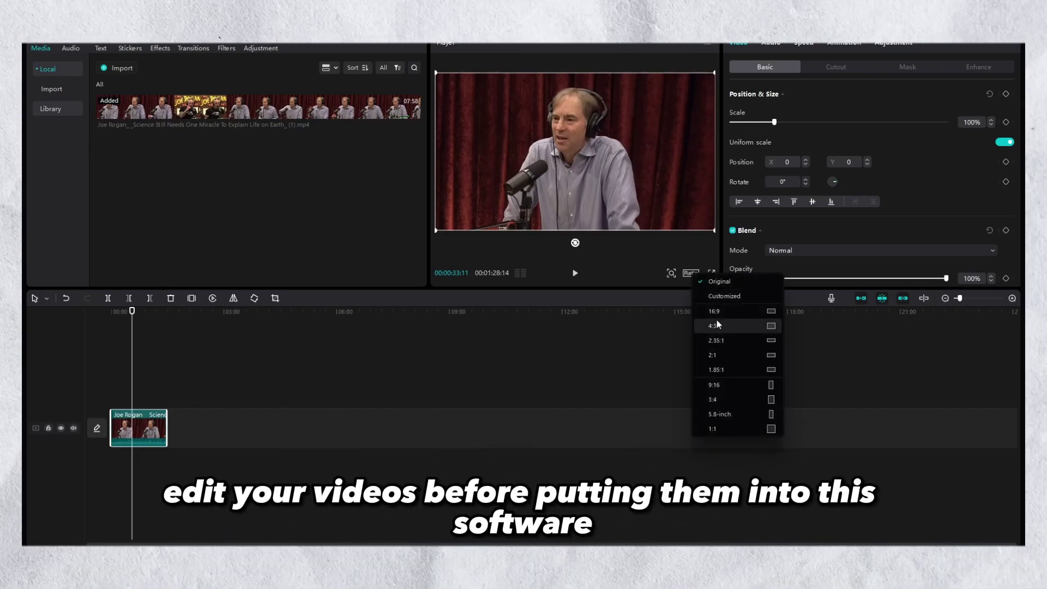
# Set the CapCut project ratio to 9:16 and title the export JOEROGANCLIP.
pyautogui.click(717, 385)
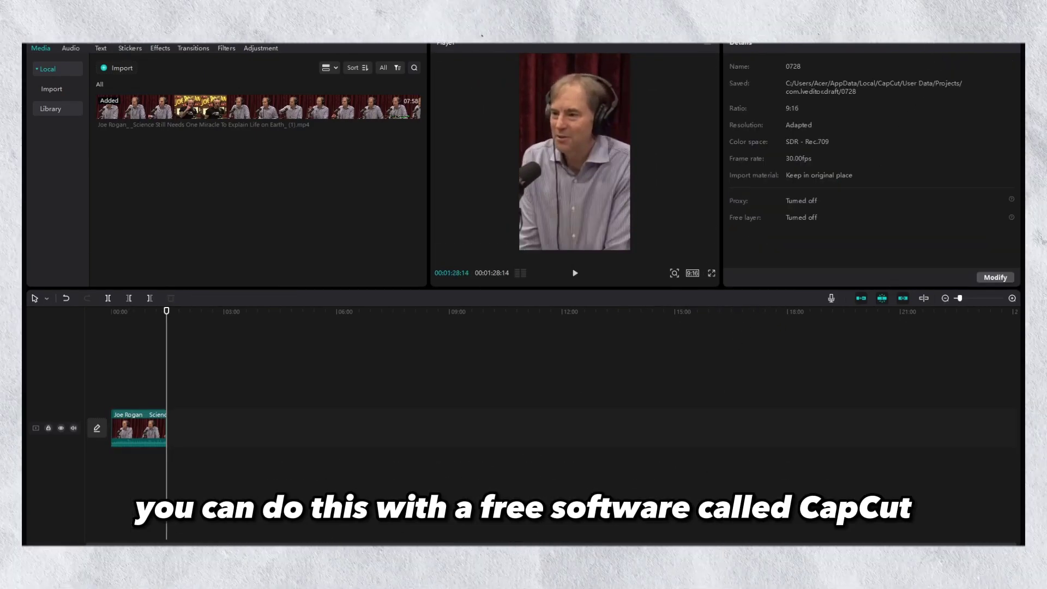
pyautogui.hotkey('ctrl', 'e')
pyautogui.write('JOEROGAN')
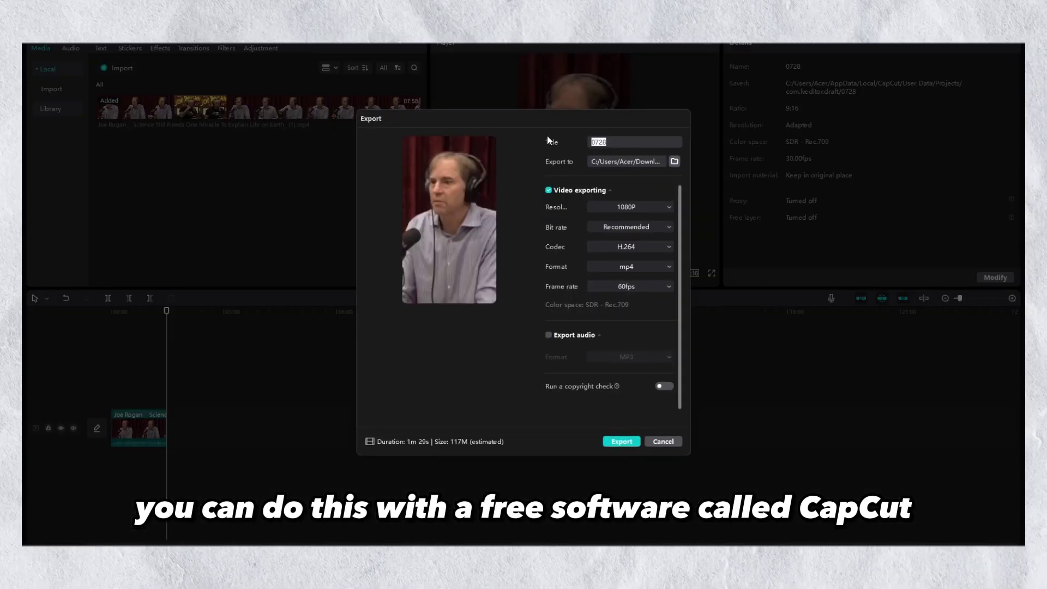
pyautogui.write('CLIP')
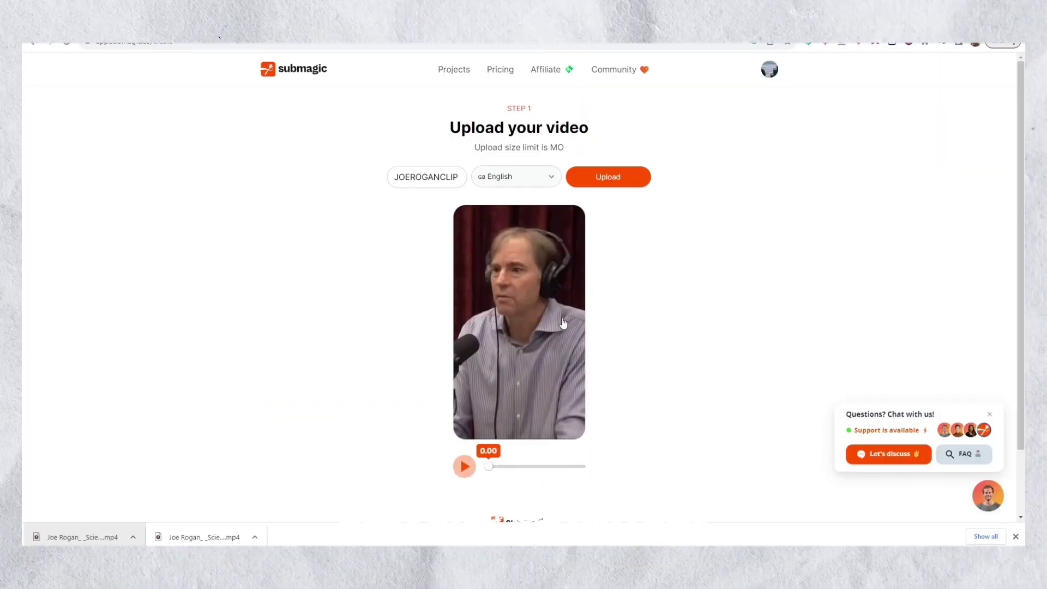
pyautogui.scroll(-1, 624, 241)
# Upload JOEROGANCLIP to Submagic, keeping its name and English as the language.
pyautogui.scroll(1, 624, 241)
pyautogui.scroll(-1, 623, 242)
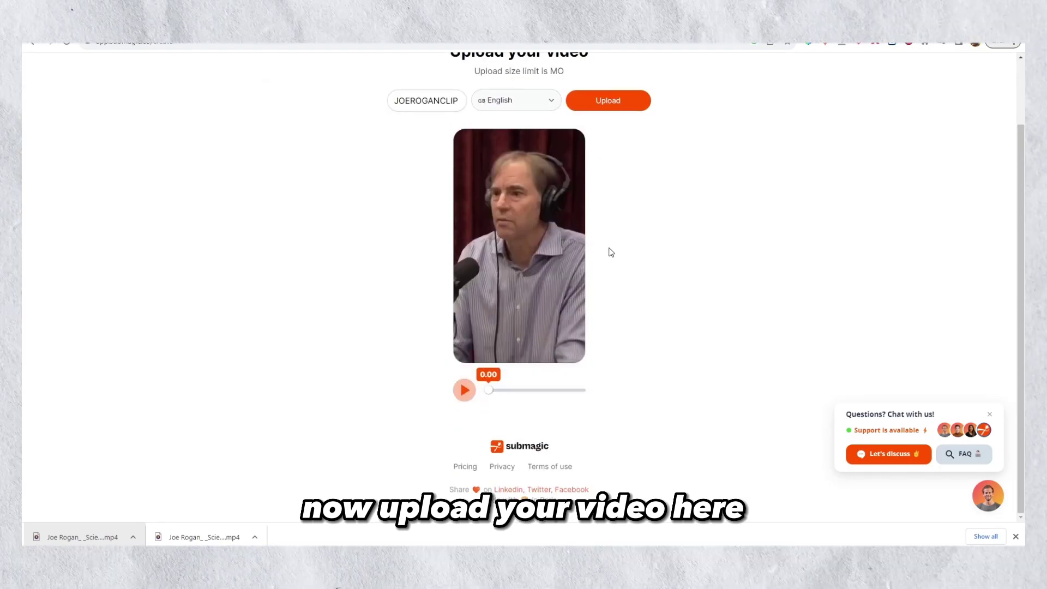
pyautogui.scroll(1, 624, 241)
pyautogui.scroll(-1, 624, 241)
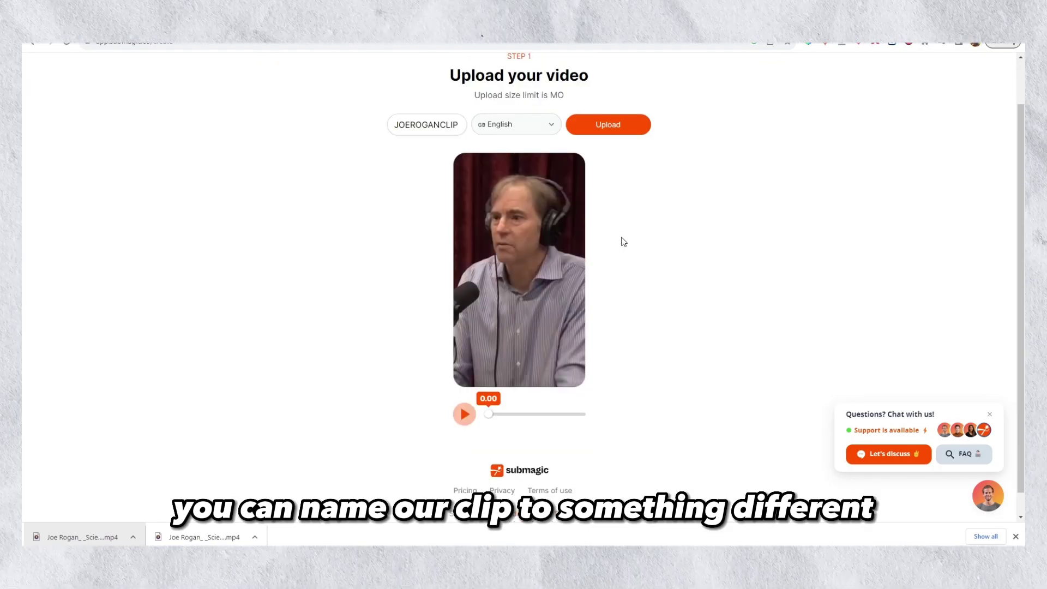
pyautogui.scroll(1, 623, 242)
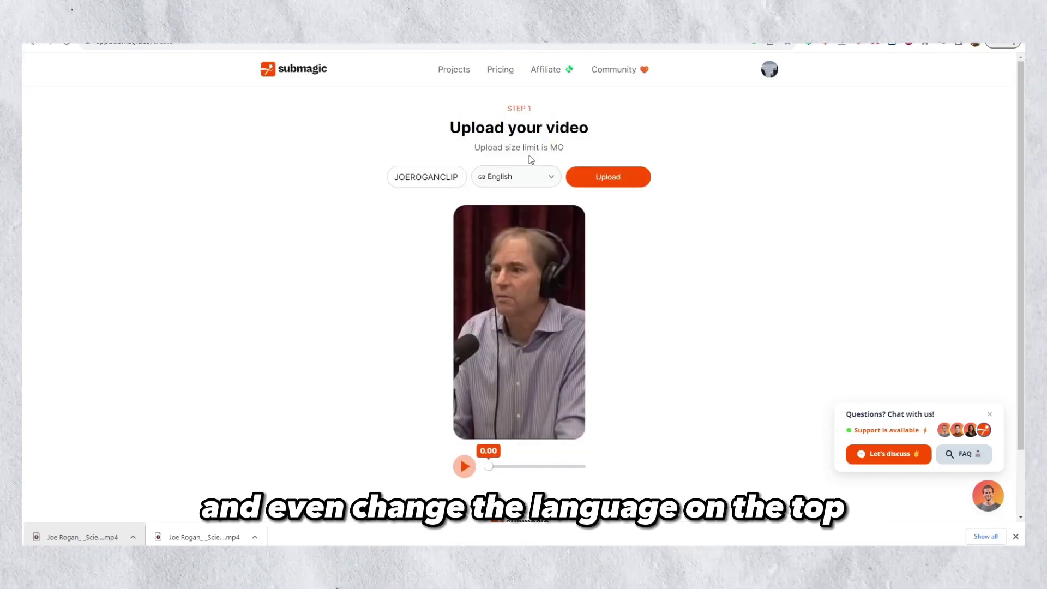
pyautogui.scroll(-2, 605, 243)
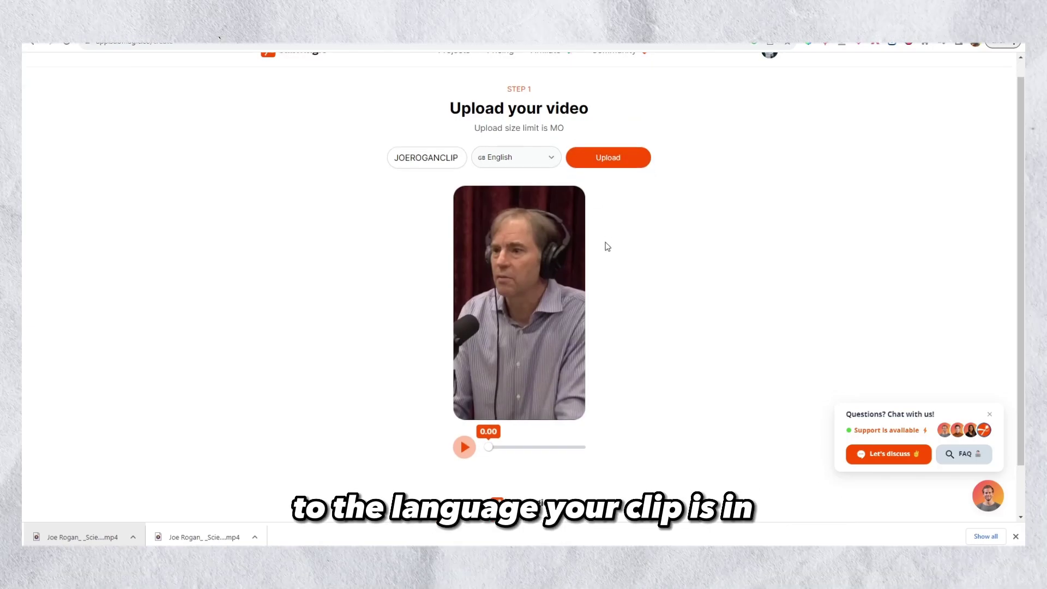
pyautogui.click(603, 104)
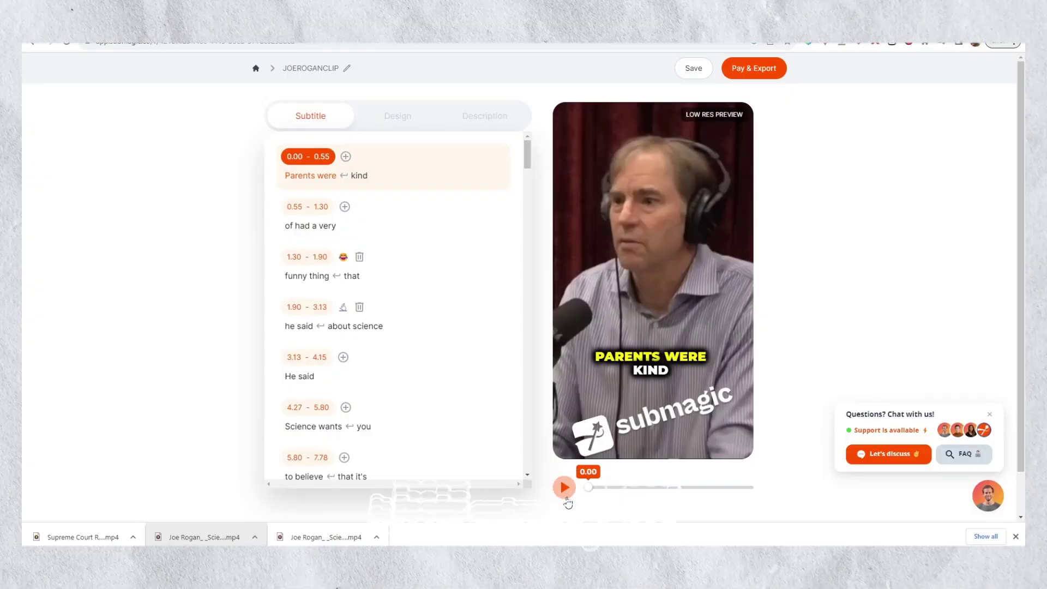
# Play the captioned preview and try two different caption design themes.
pyautogui.click(565, 487)
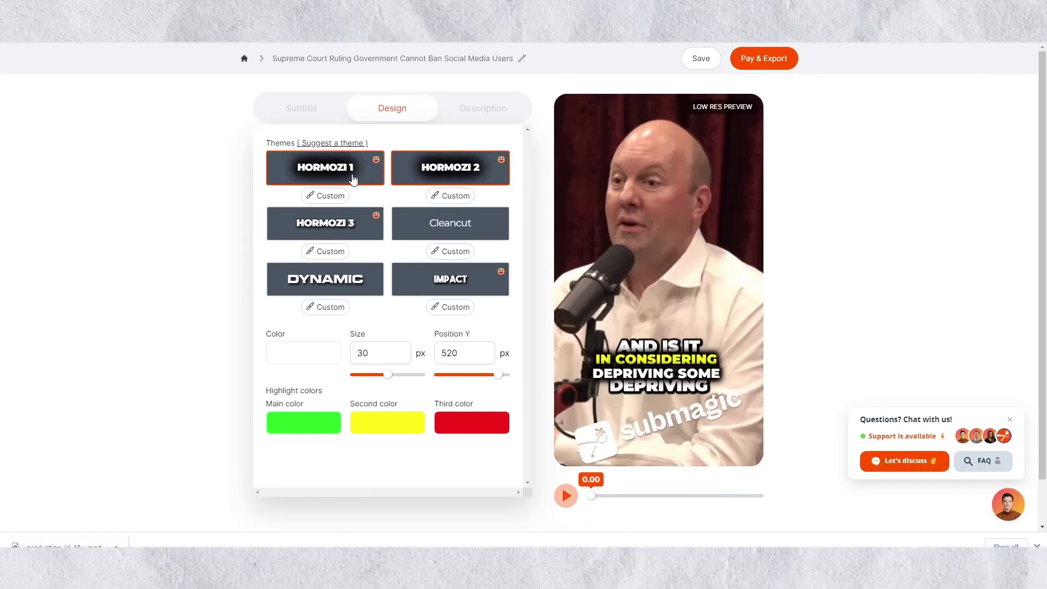
pyautogui.click(353, 222)
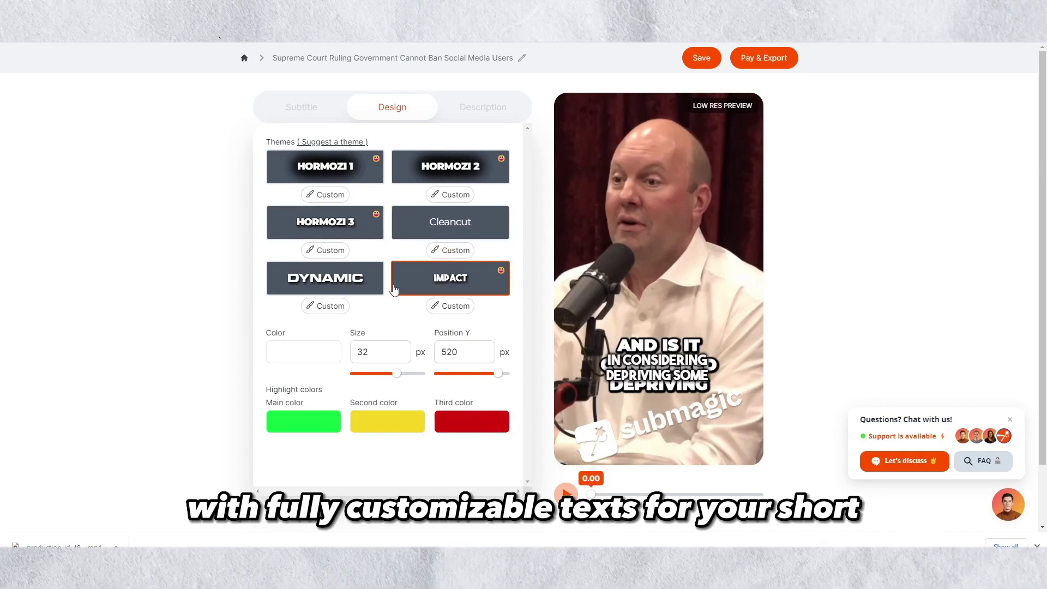
pyautogui.click(329, 289)
# Copy the AI-generated description and hashtags, then choose Pay & Export to see pricing.
pyautogui.click(468, 121)
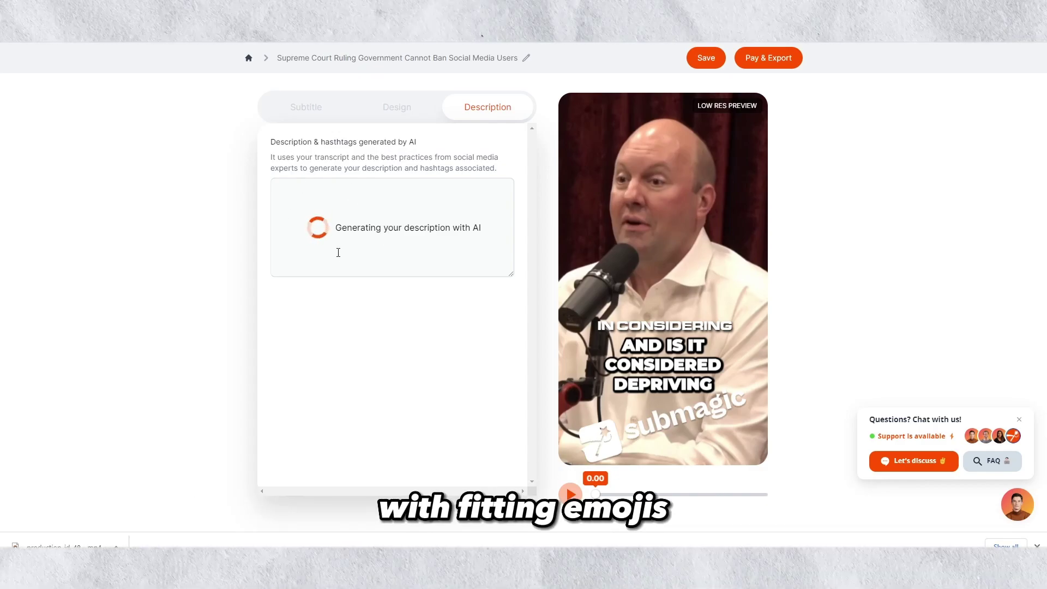
pyautogui.moveTo(423, 227); pyautogui.dragTo(236, 170)
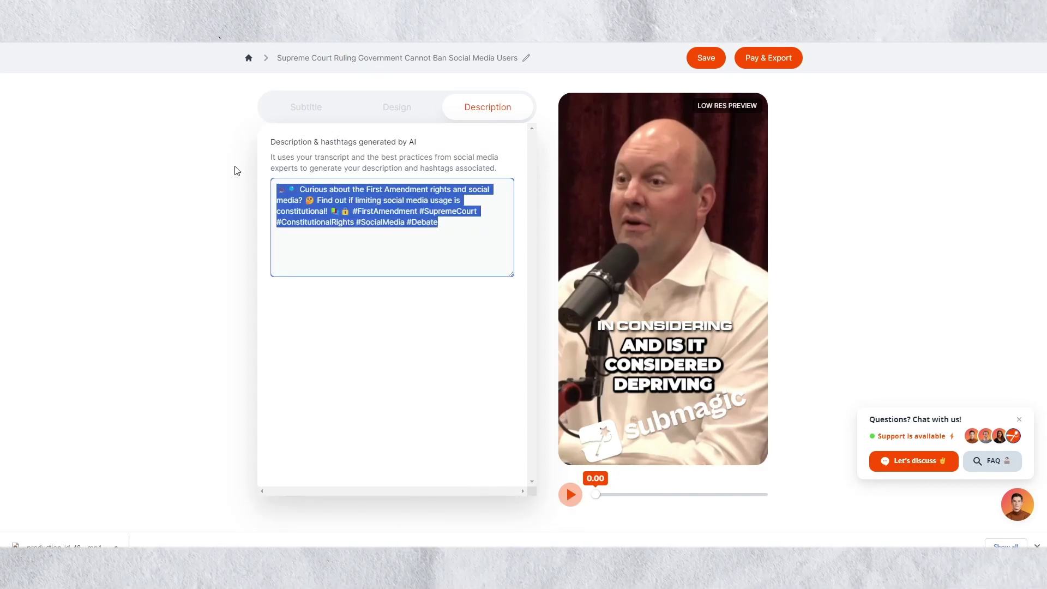
pyautogui.rightClick(341, 197)
pyautogui.click(367, 241)
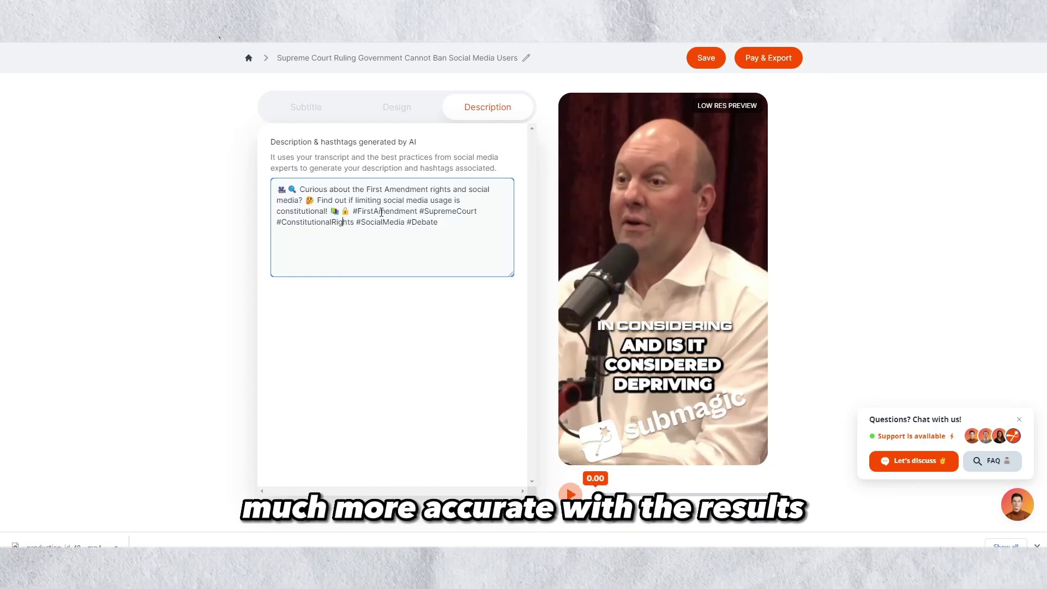
pyautogui.click(793, 64)
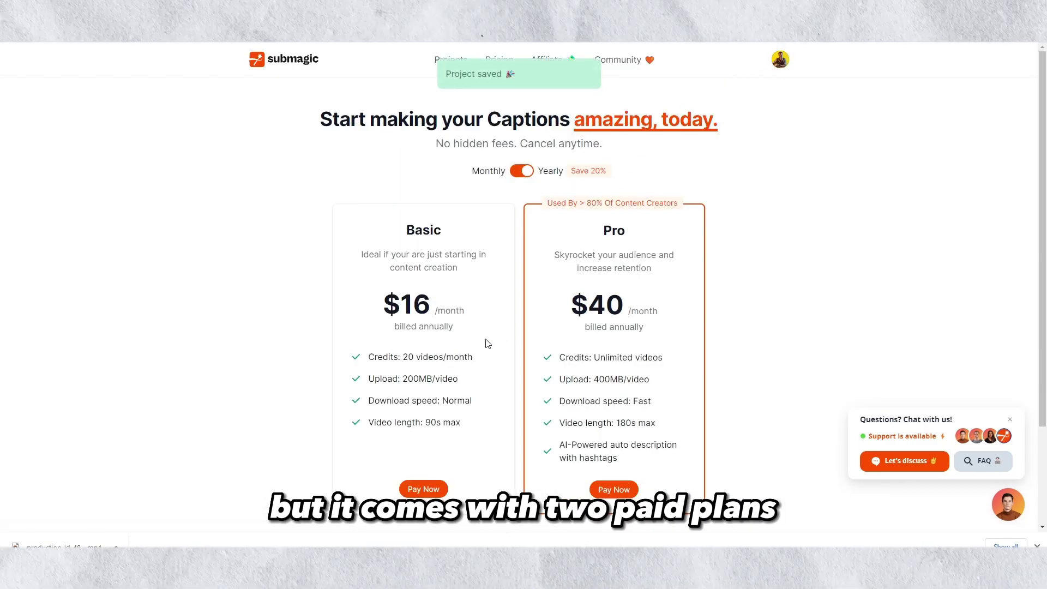
# Toggle Submagic pricing to Monthly, showing Basic at $20 and Pro at $50.
pyautogui.click(514, 173)
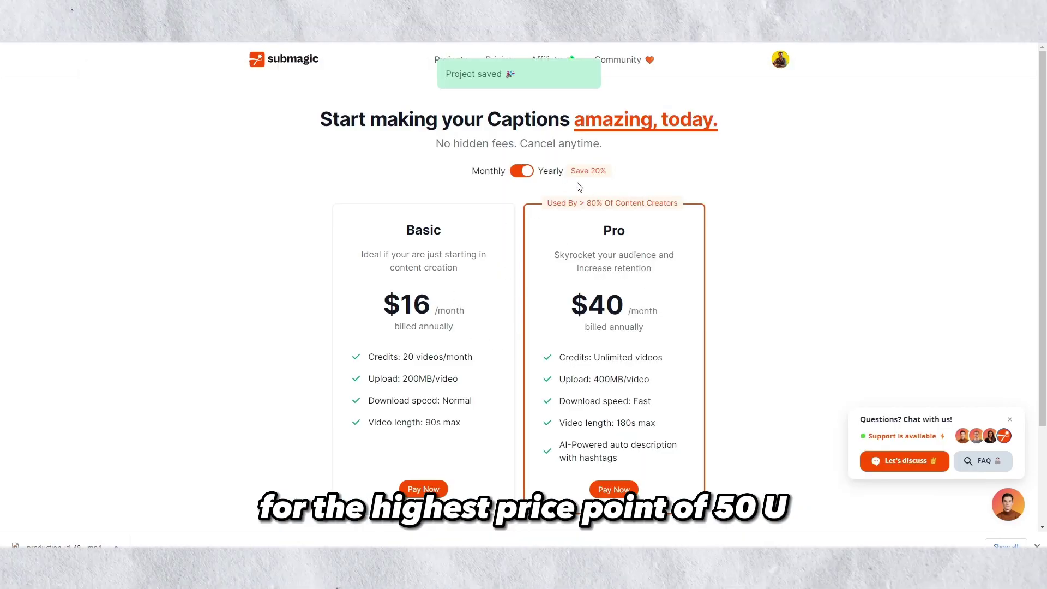
pyautogui.click(519, 171)
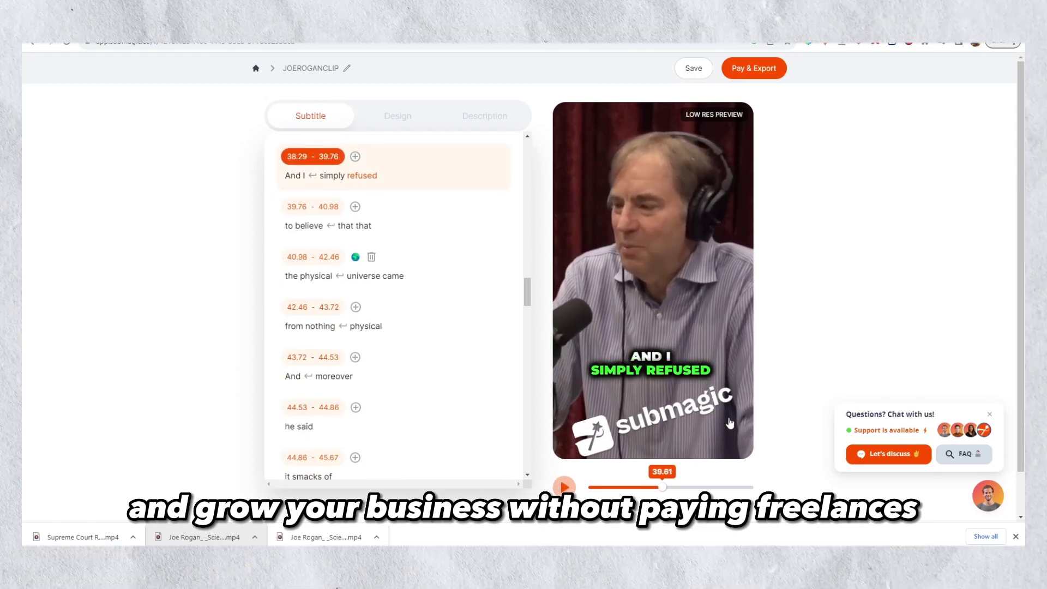
pyautogui.click(738, 66)
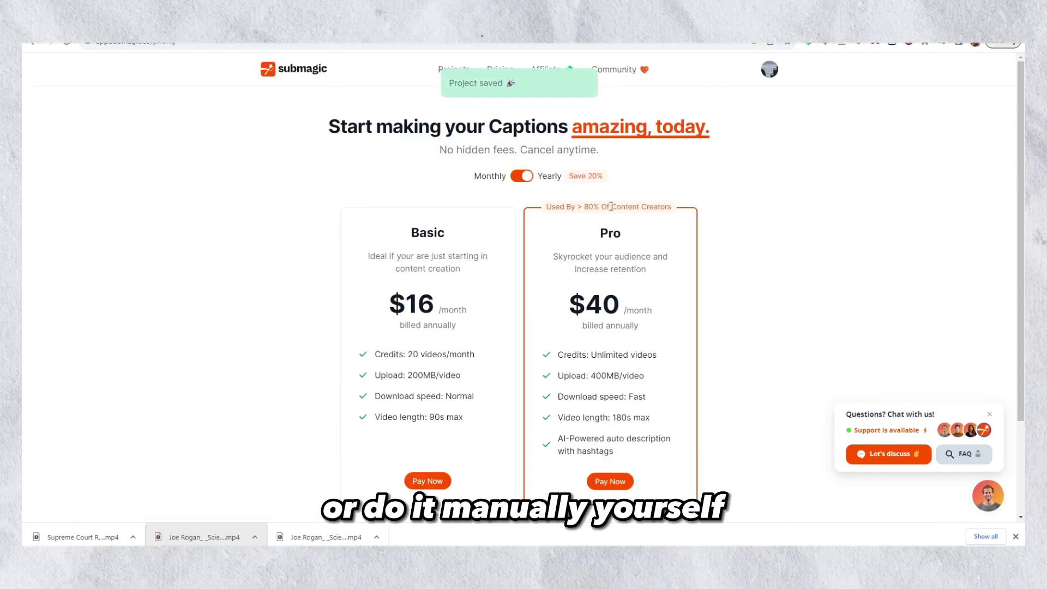
pyautogui.click(521, 175)
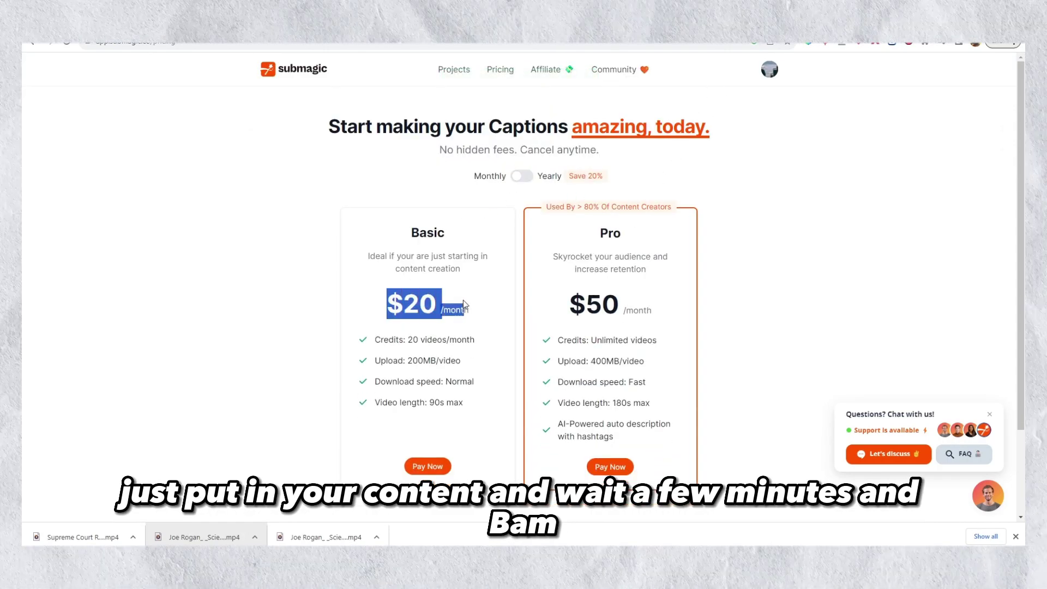
pyautogui.click(430, 349)
pyautogui.moveTo(568, 305); pyautogui.dragTo(649, 309)
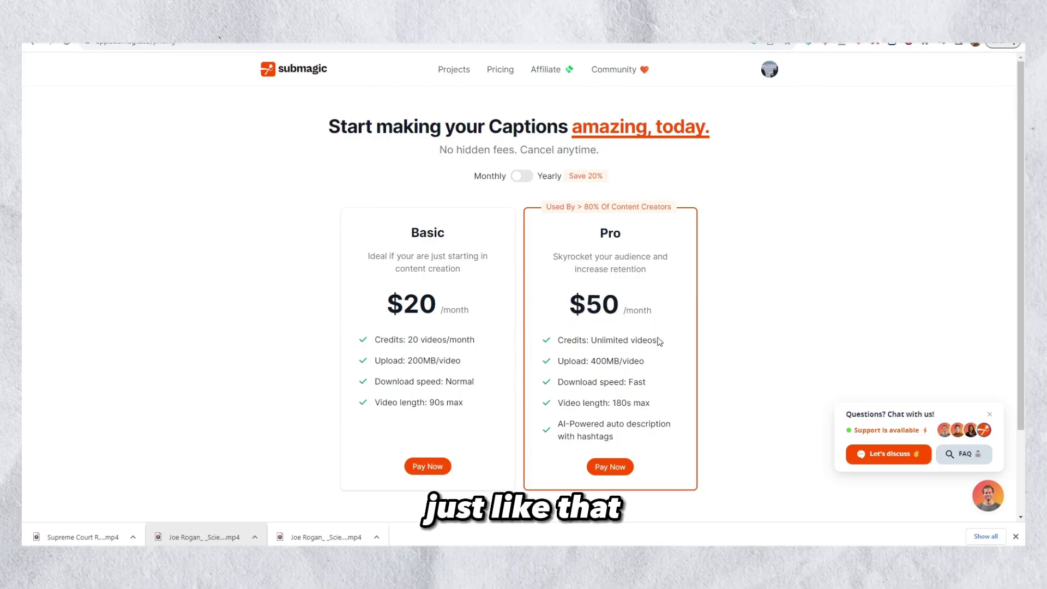
pyautogui.scroll(-2, 611, 380)
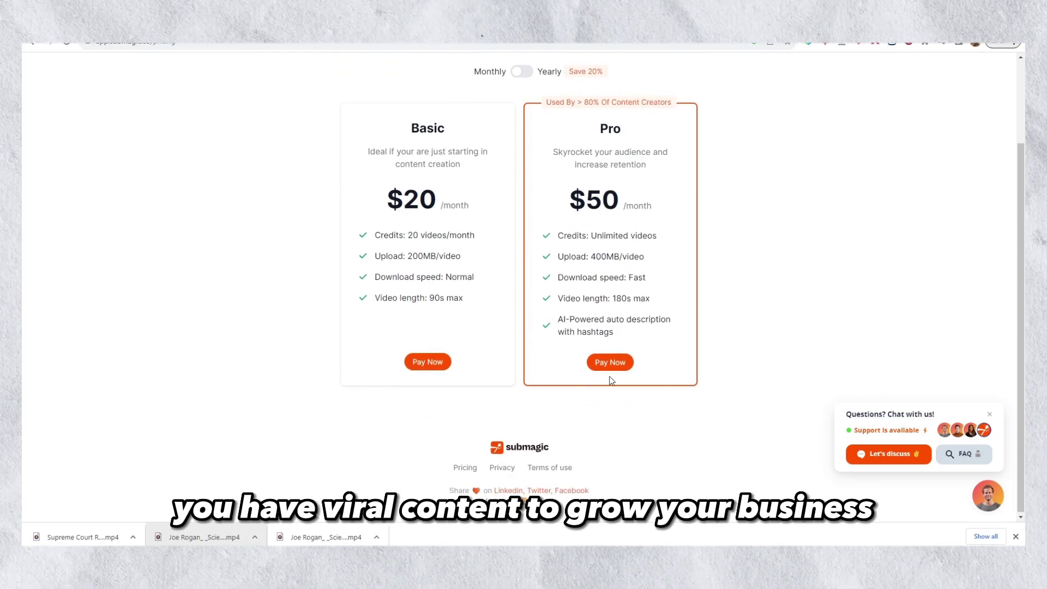